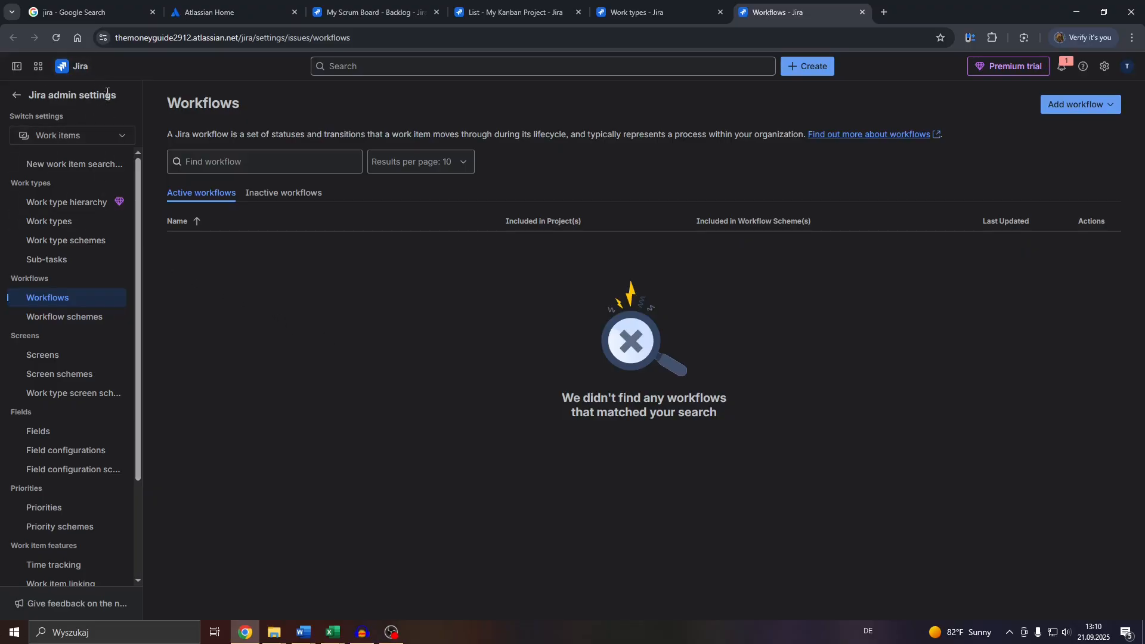
Step: Look over the Google results for Jira and the Jira sites listed on Atlassian Home
click(95, 12)
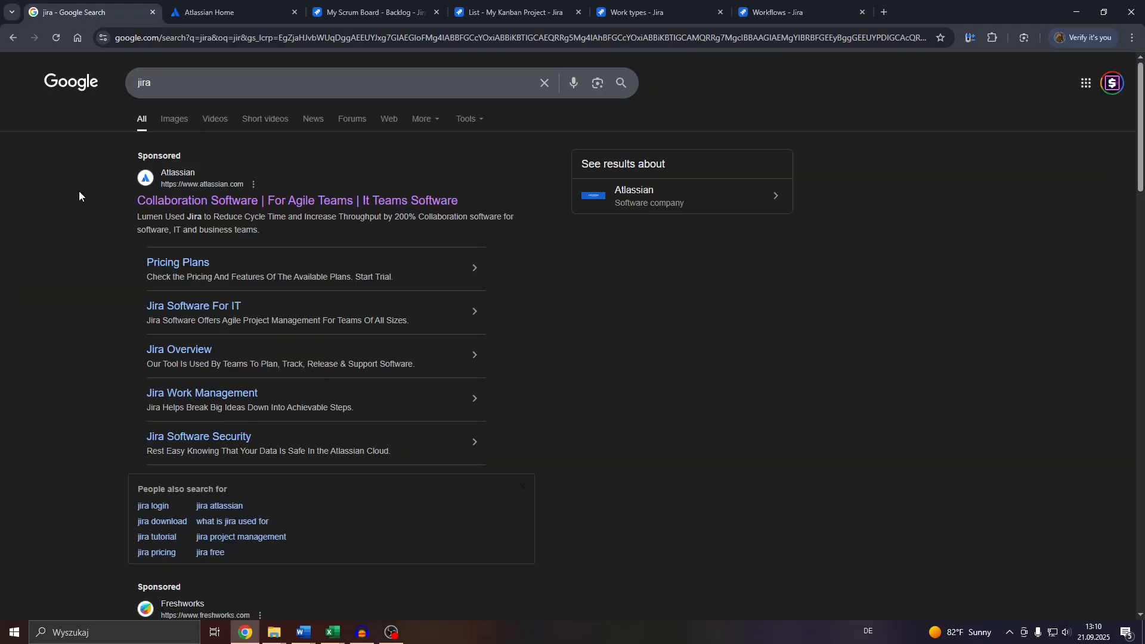
scroll(79, 195, down, 8)
scroll(90, 185, down, 1)
scroll(143, 191, up, 1)
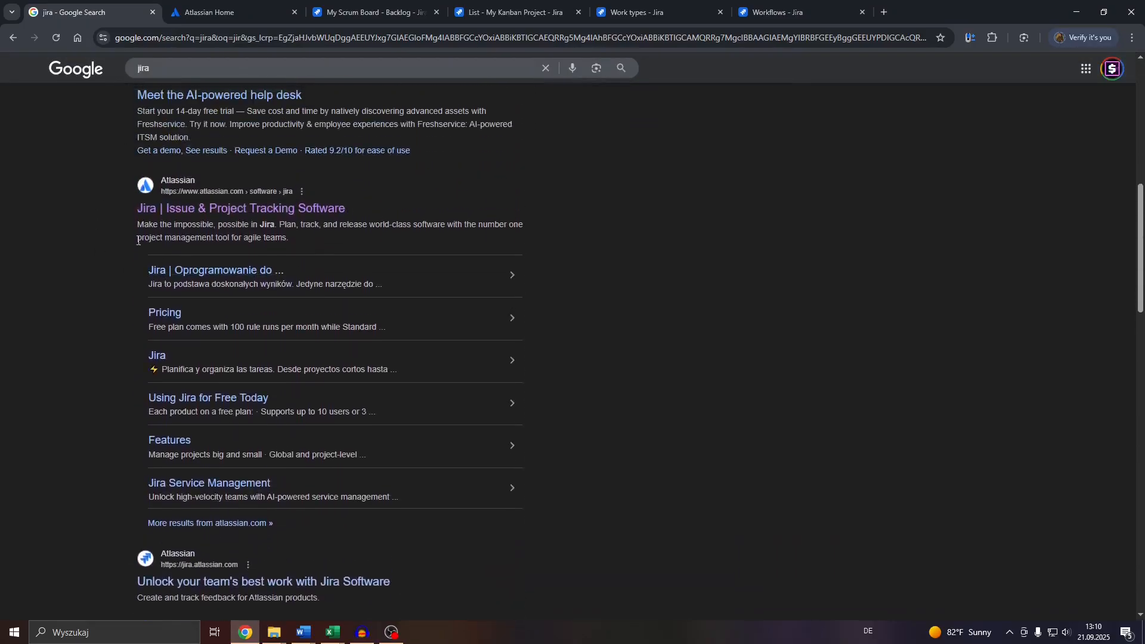
click(206, 10)
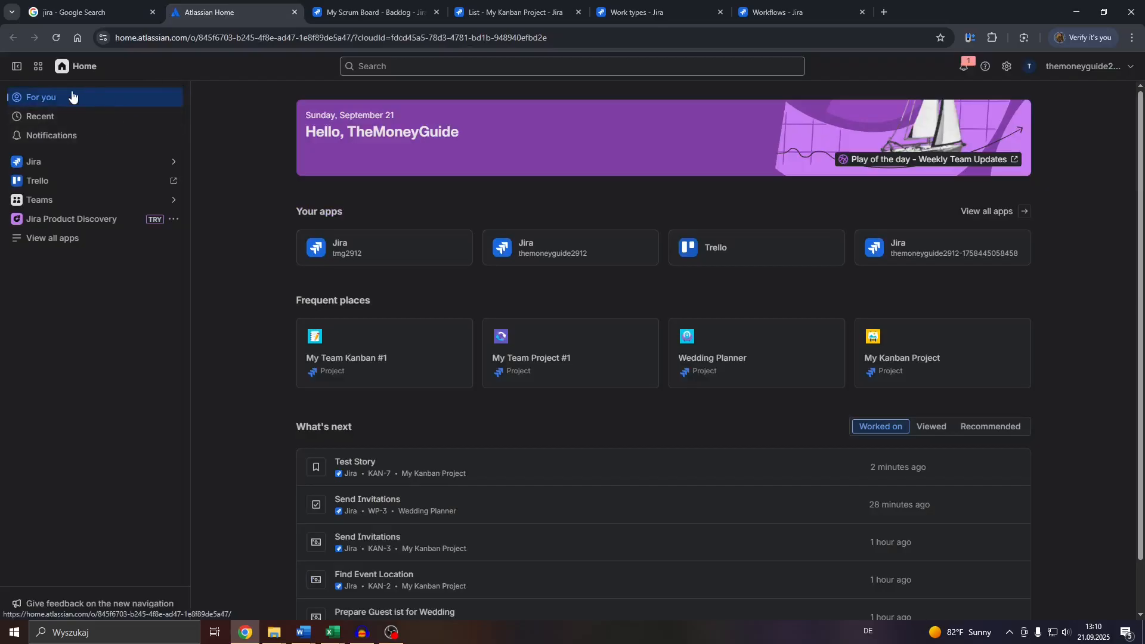
mouse_move(42, 162)
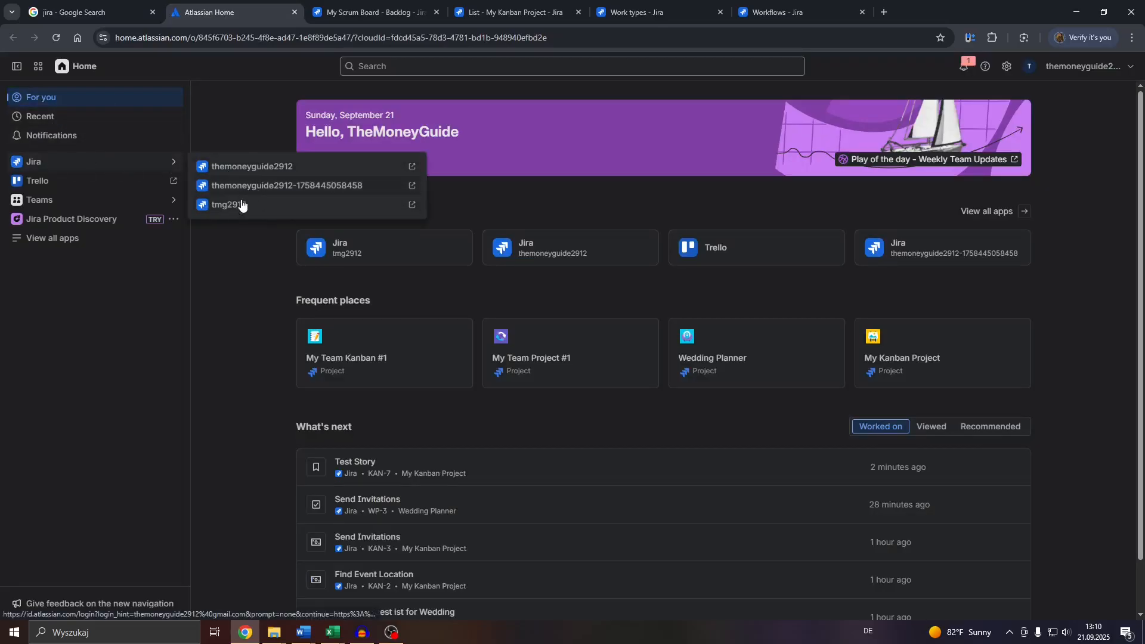
Step: Bring up the Workflows page of the Jira admin settings and place its browser tab before Work types
key(ctrl+Tab)
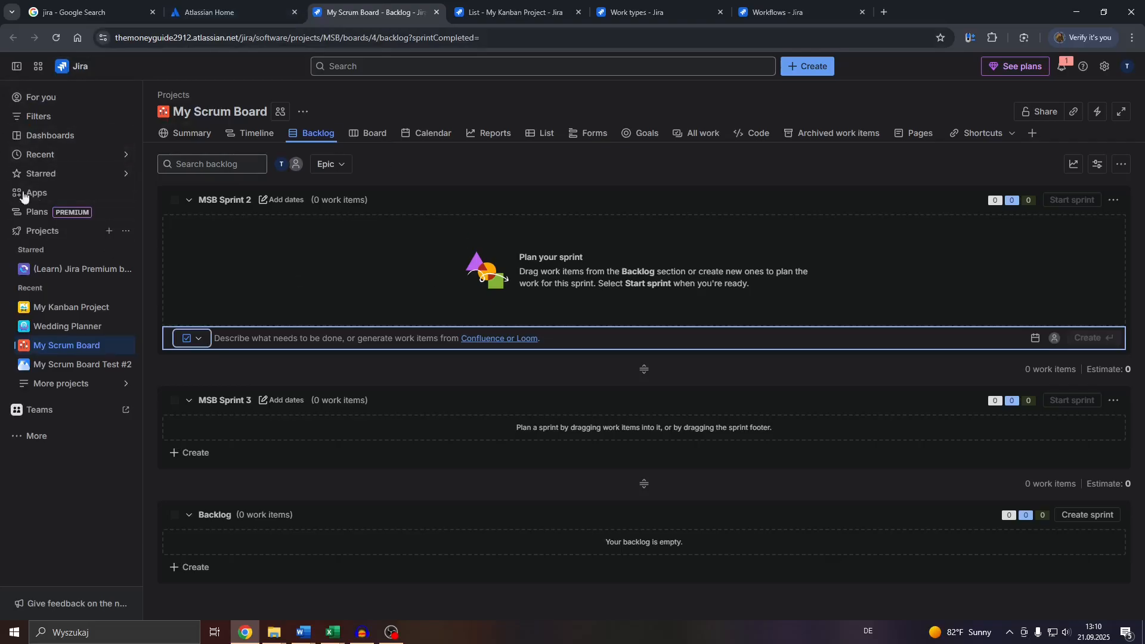
click(18, 231)
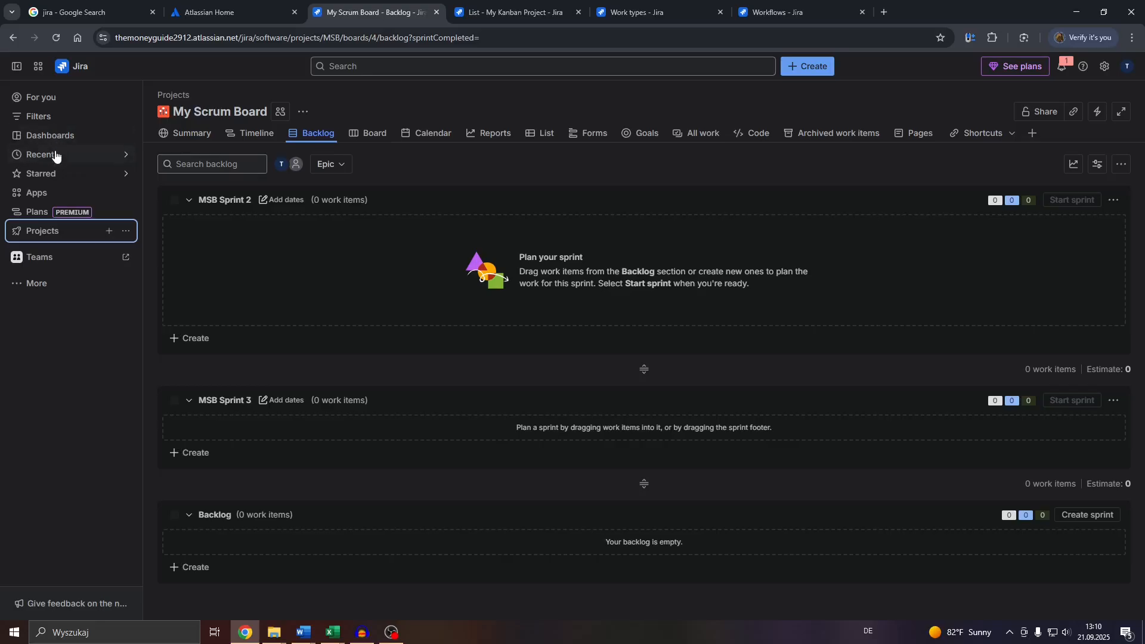
click(1105, 69)
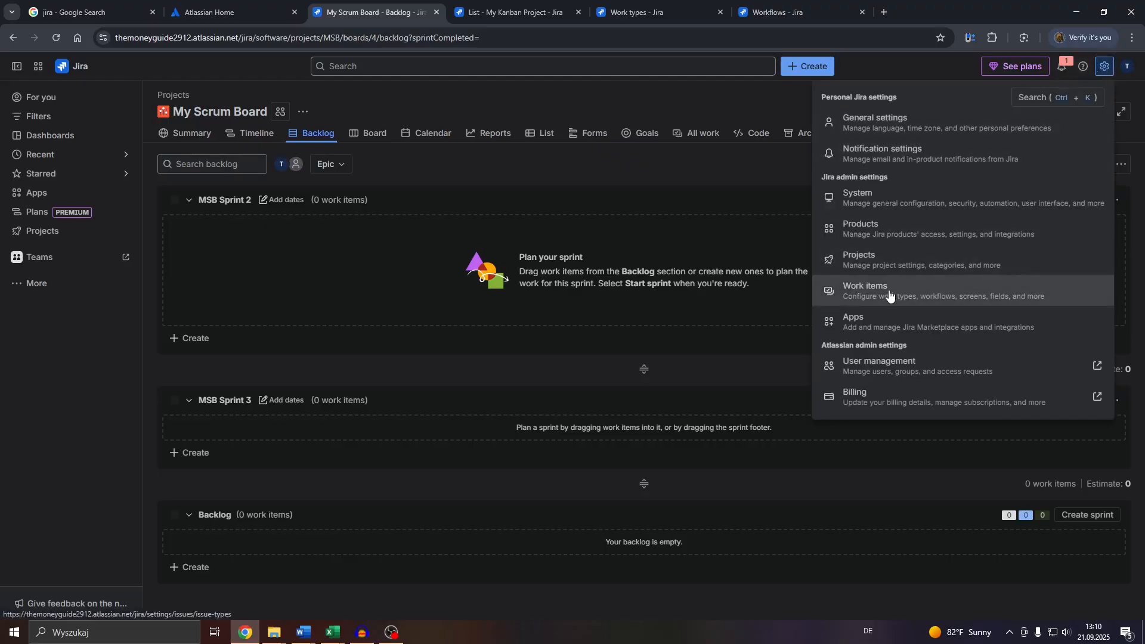
click(782, 12)
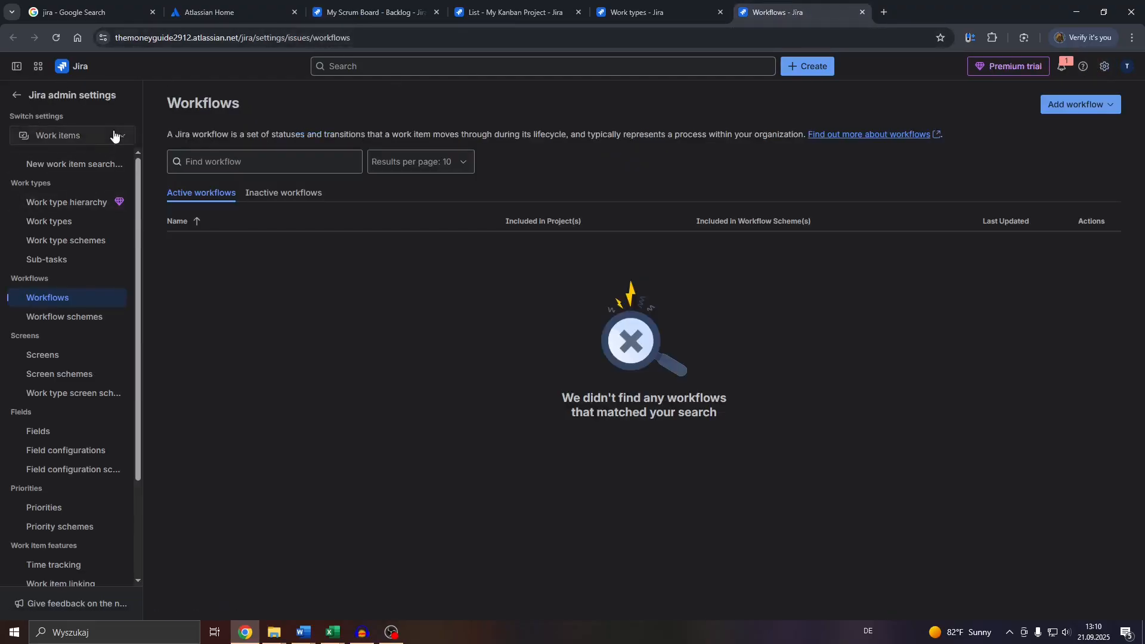
drag(784, 12, 669, 12)
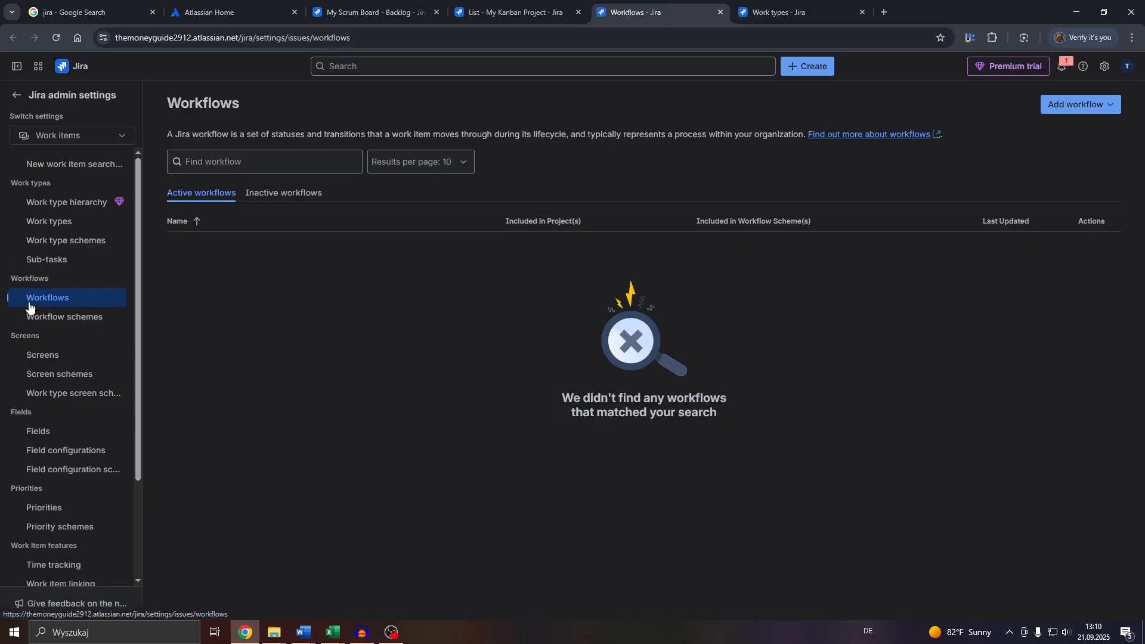
click(53, 303)
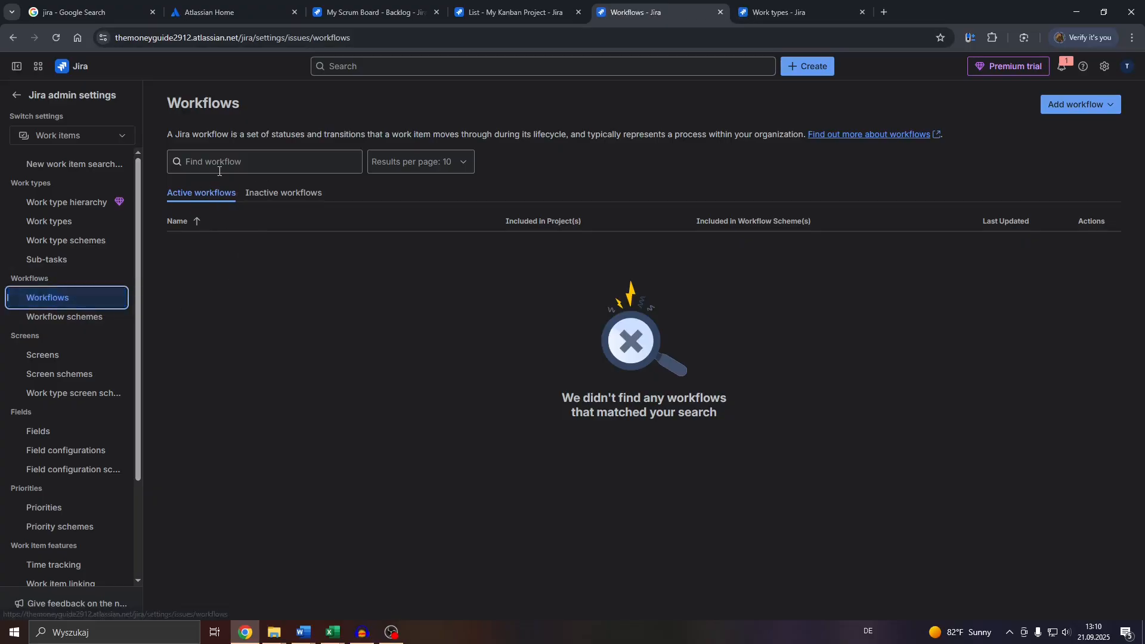
Step: Compare the active and inactive workflow lists and check the options for adding a workflow
click(258, 195)
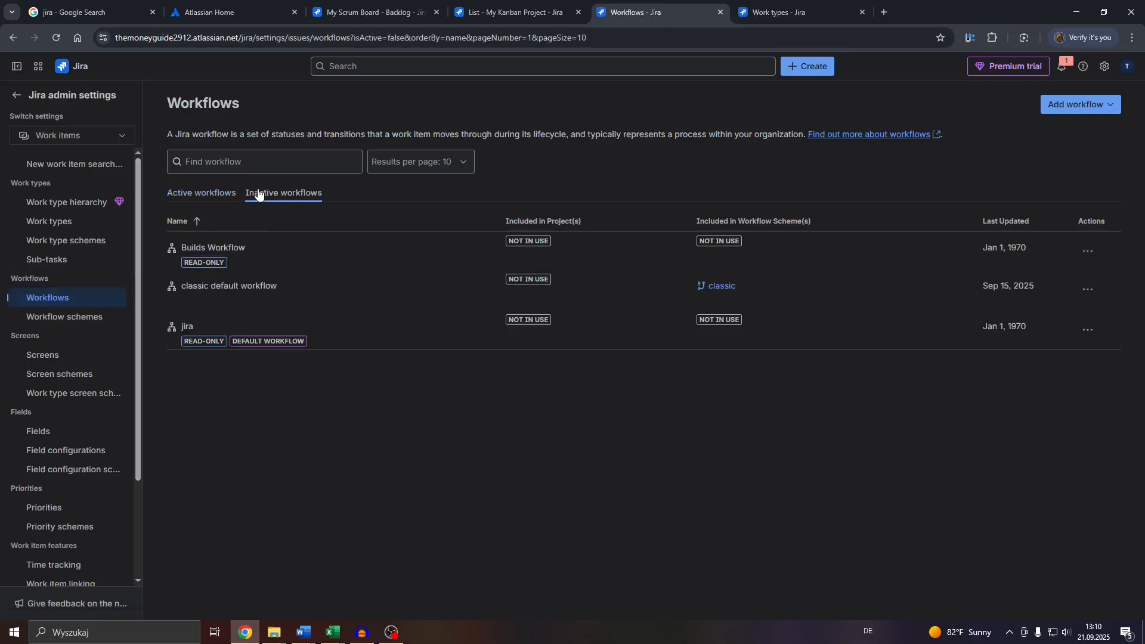
click(203, 194)
click(263, 194)
click(1103, 107)
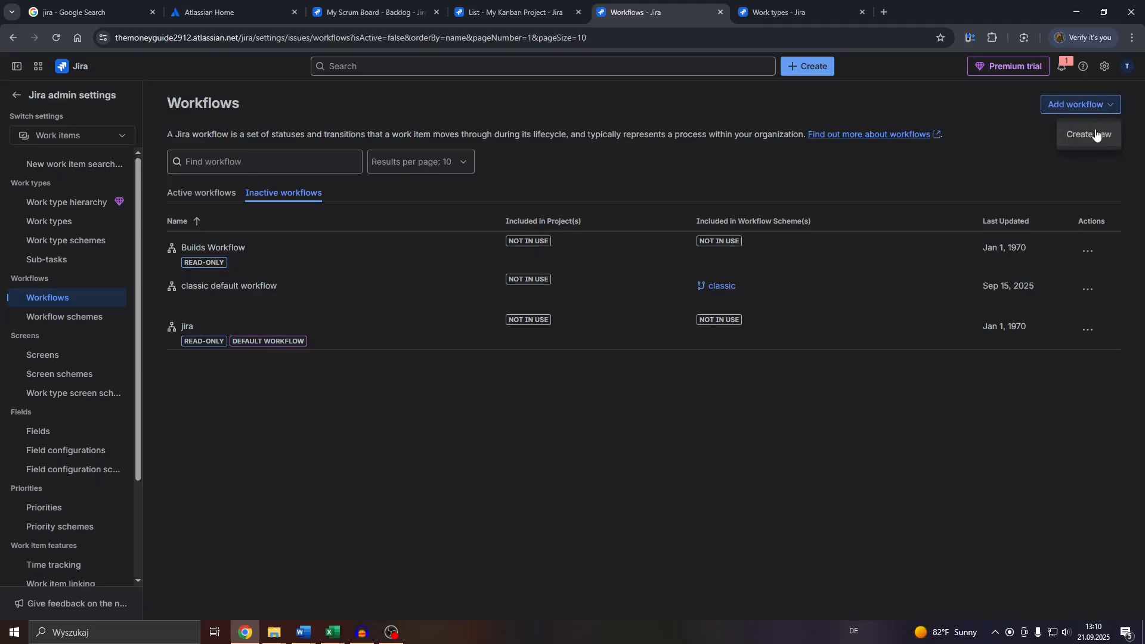
click(641, 415)
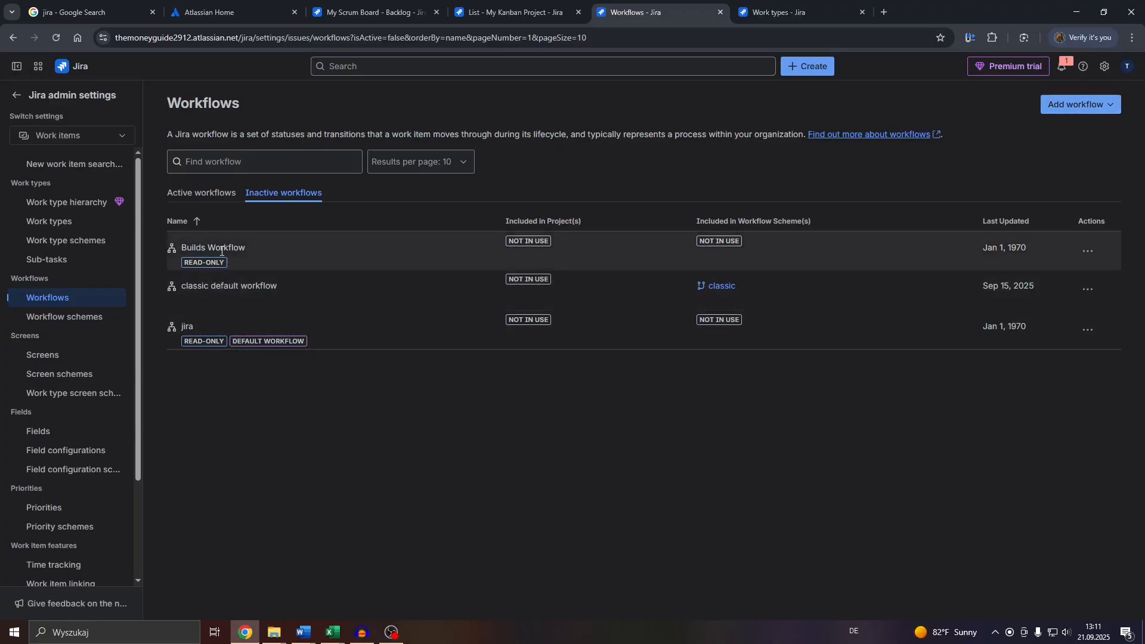
click(190, 194)
click(282, 191)
click(229, 169)
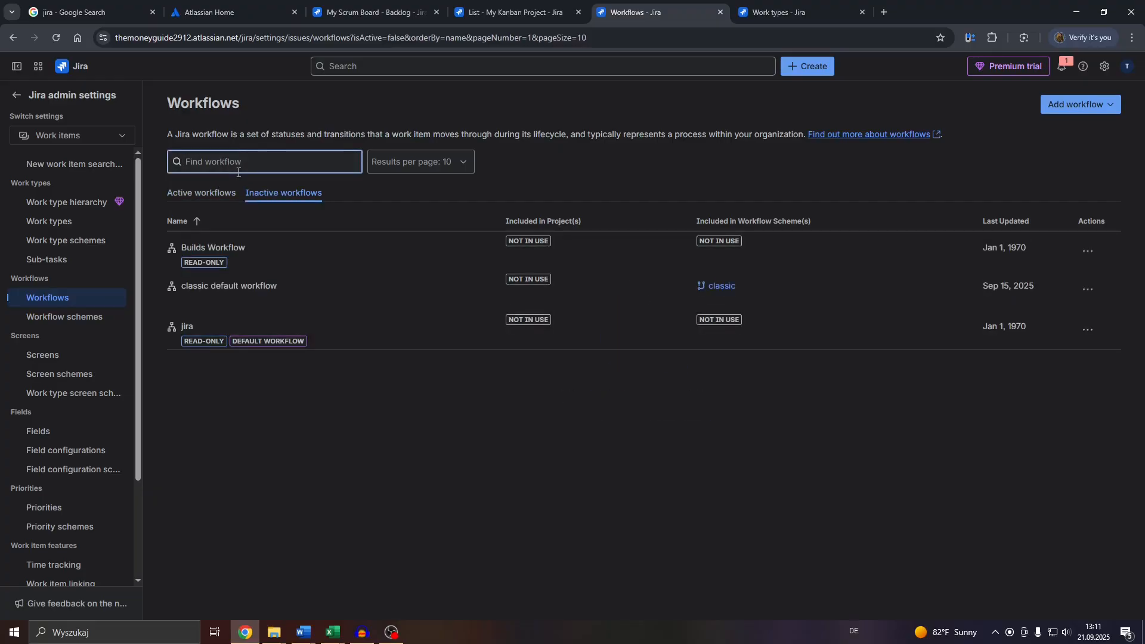
Step: Open the inactive classic default workflow for editing to view its status diagram
click(1093, 291)
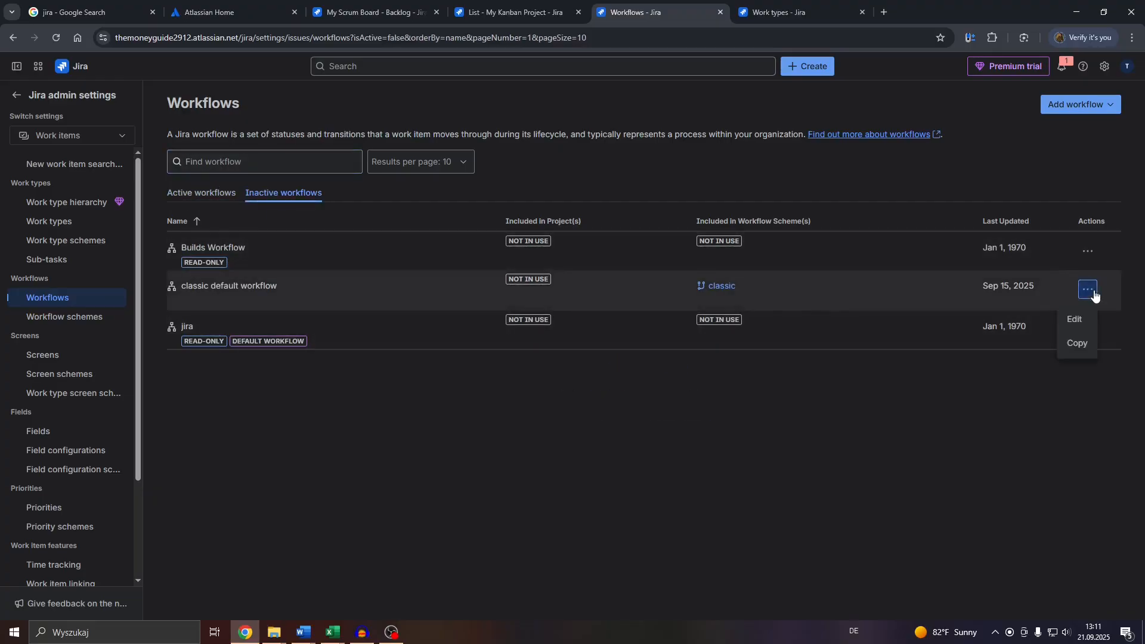
click(999, 402)
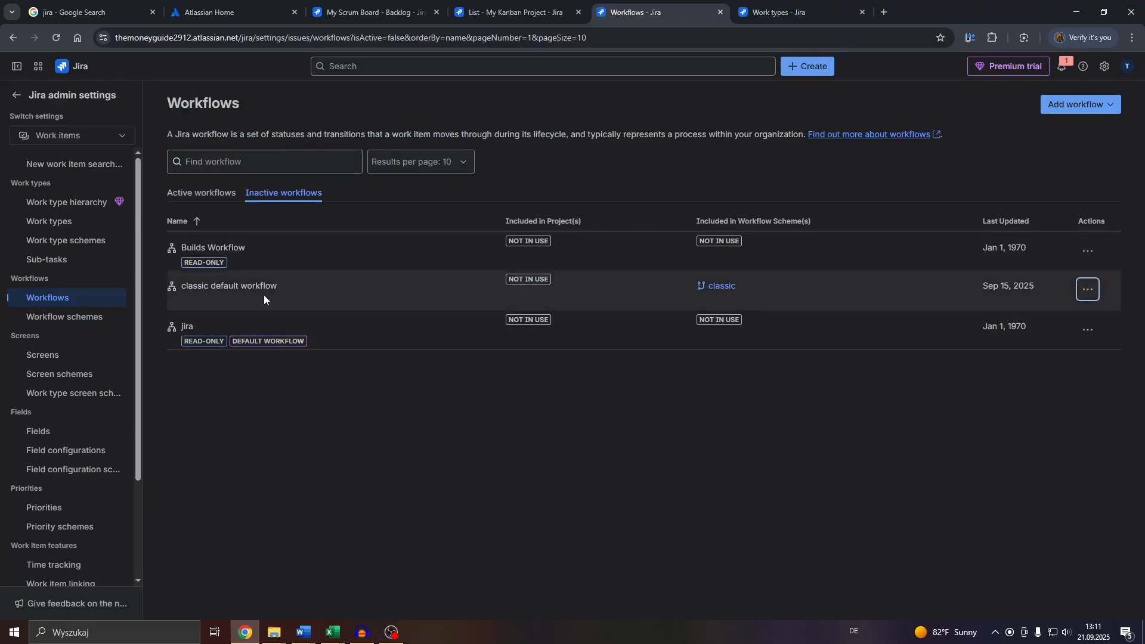
click(1088, 289)
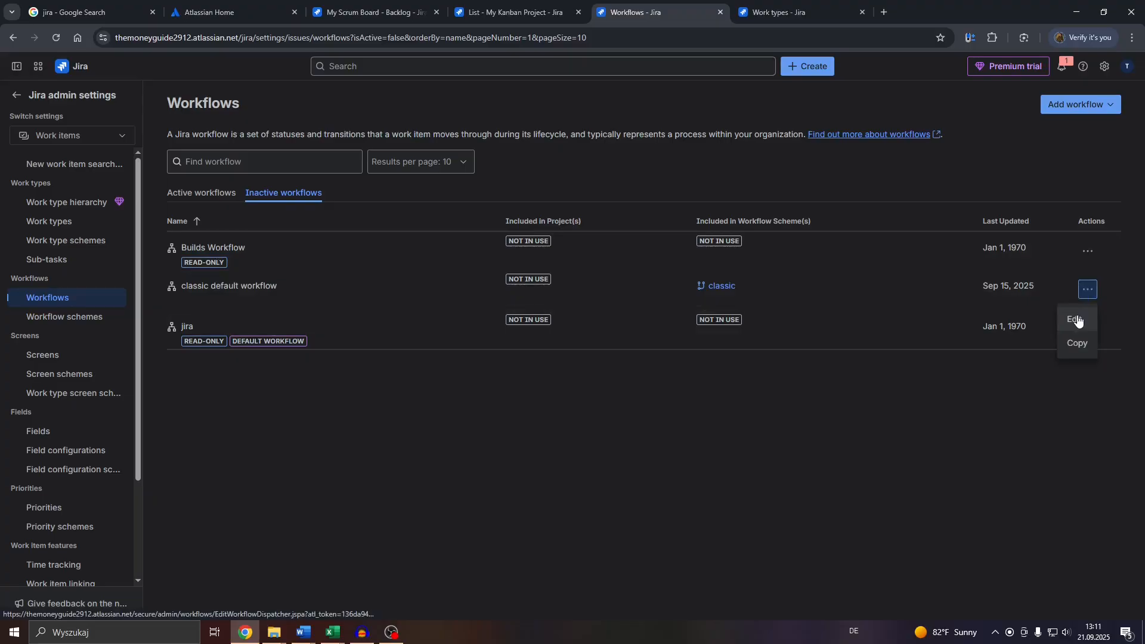
click(1077, 316)
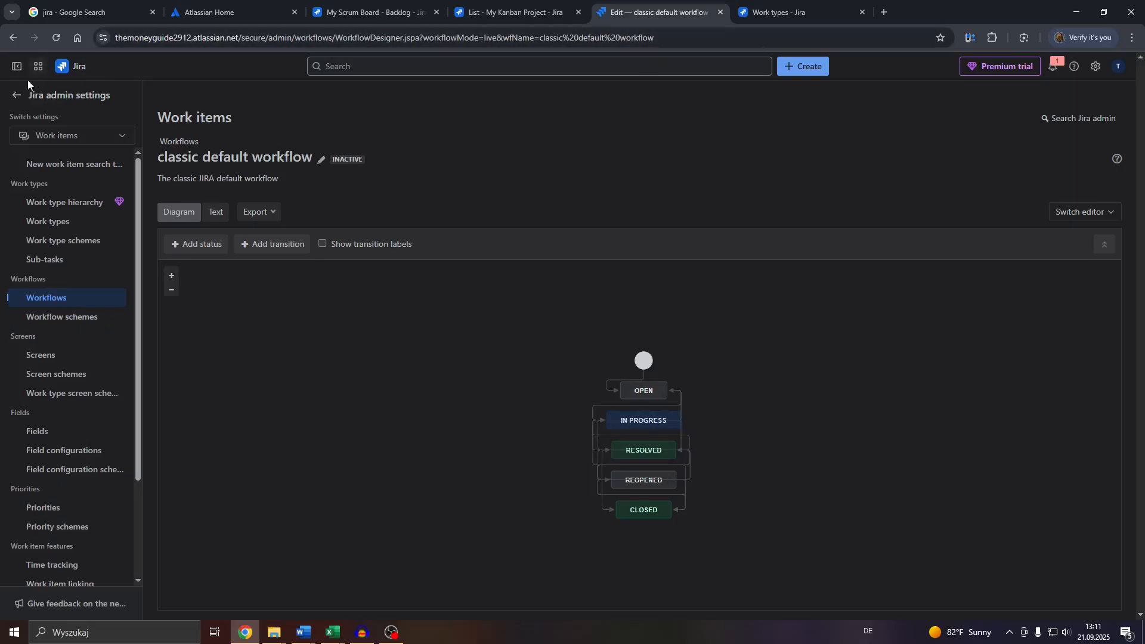
Step: Leave the workflow diagram and return to the Workflows page of the work items admin settings
click(12, 94)
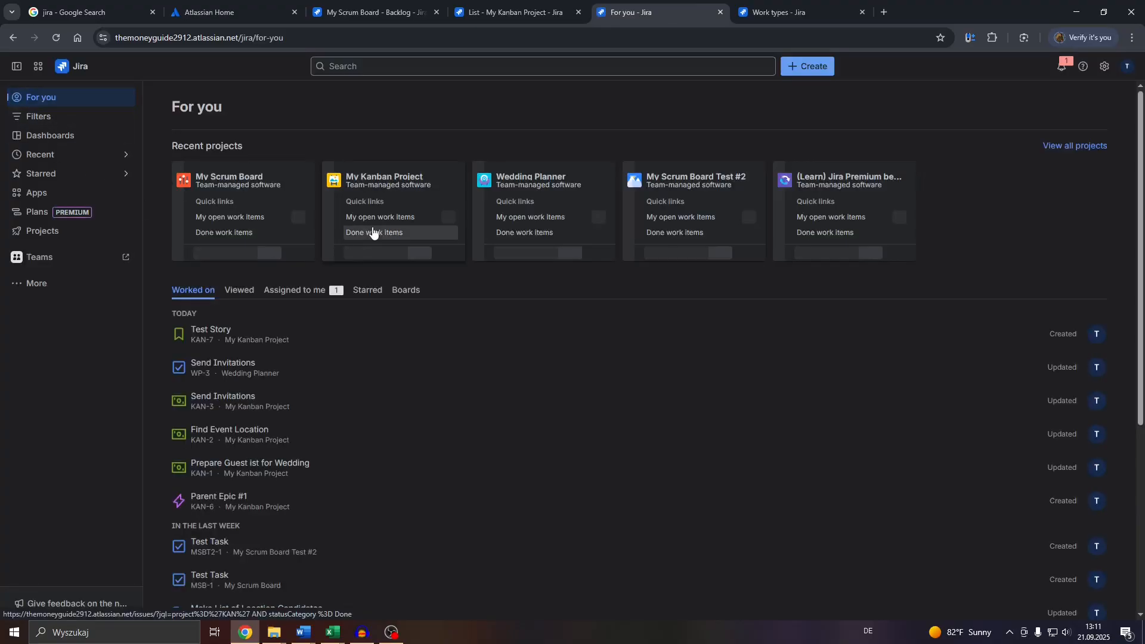
click(1106, 67)
click(871, 291)
click(74, 298)
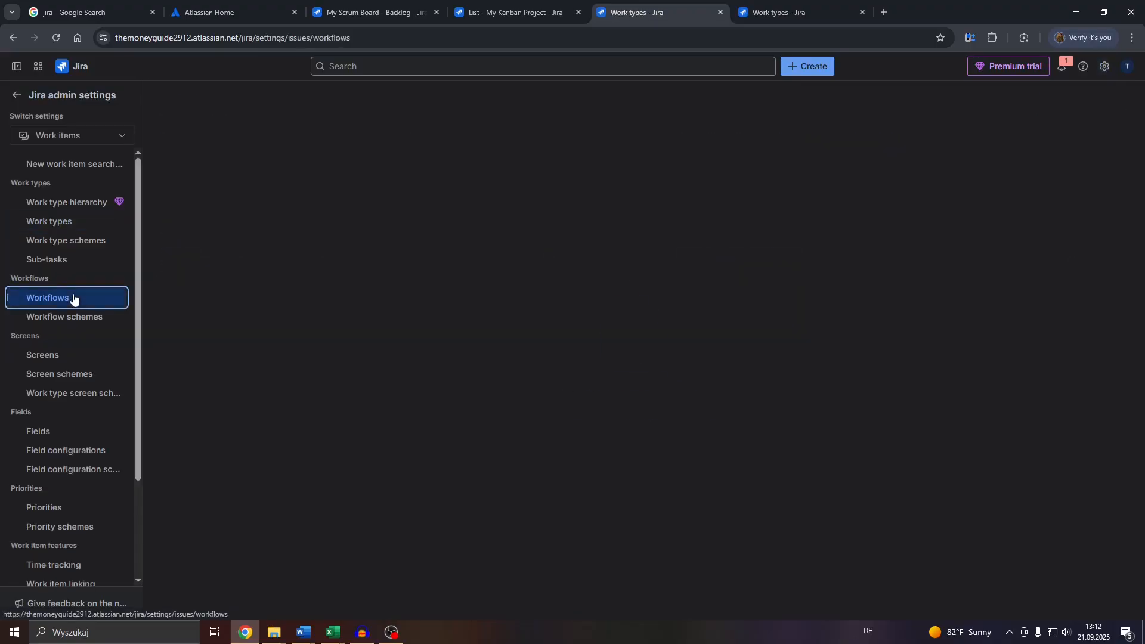
Step: Create a new workflow named Workflow #3 with an empty description
click(1077, 109)
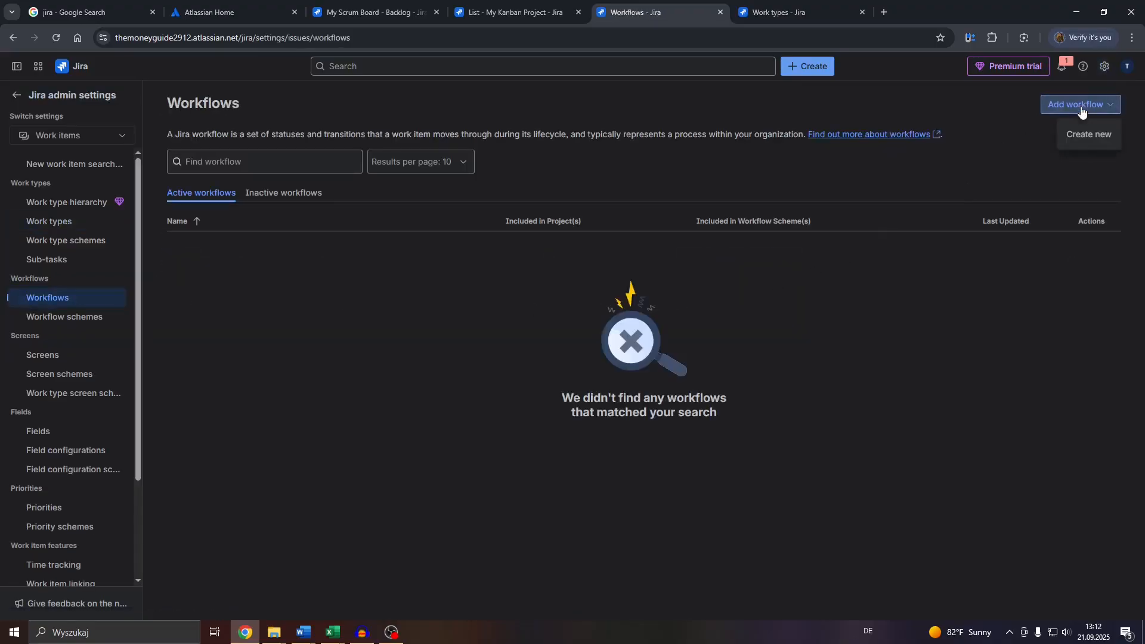
click(1085, 136)
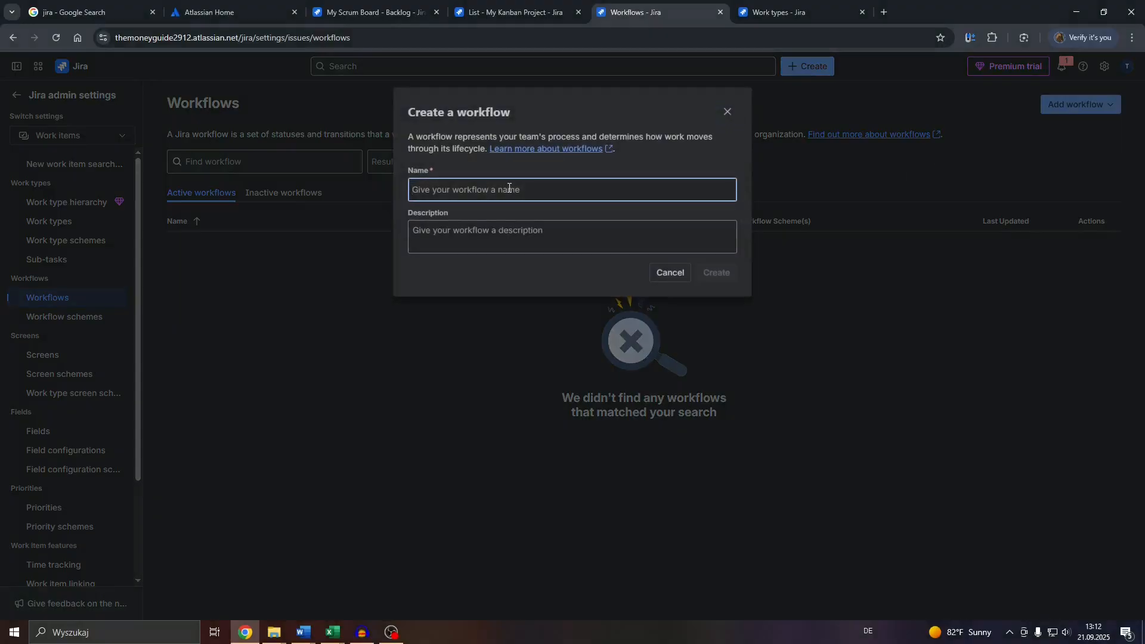
text(Workl)
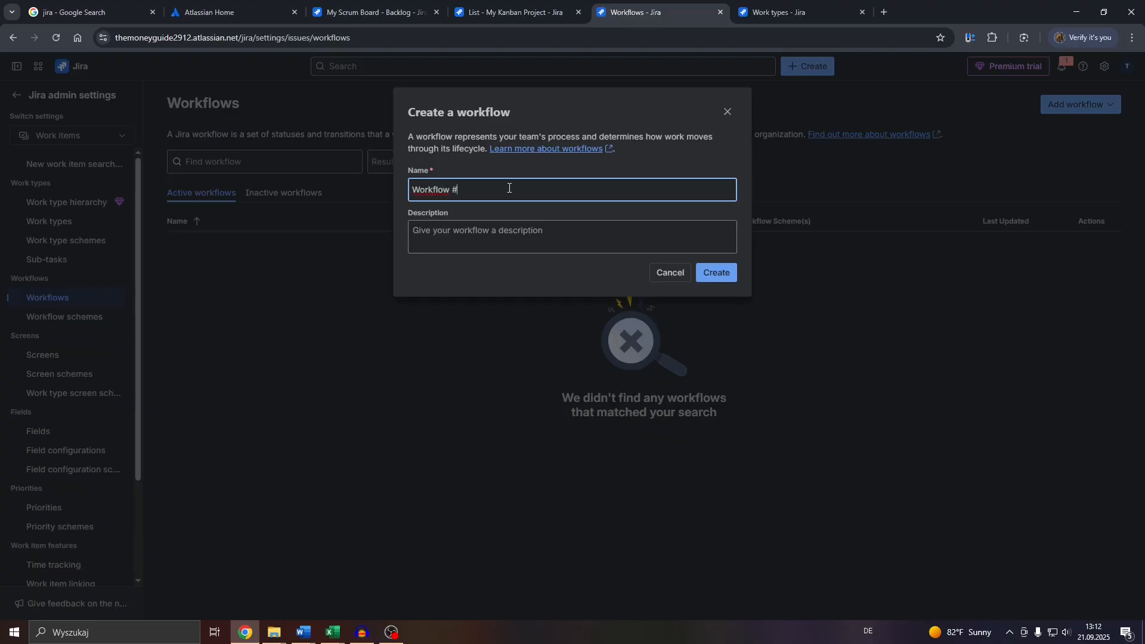
click(447, 230)
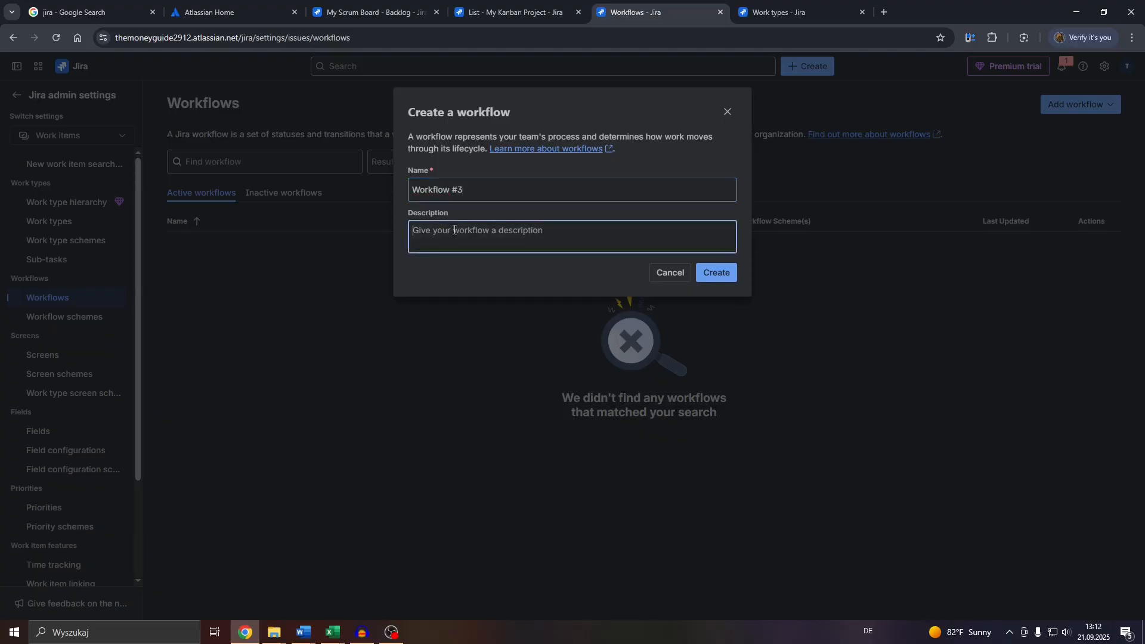
click(715, 272)
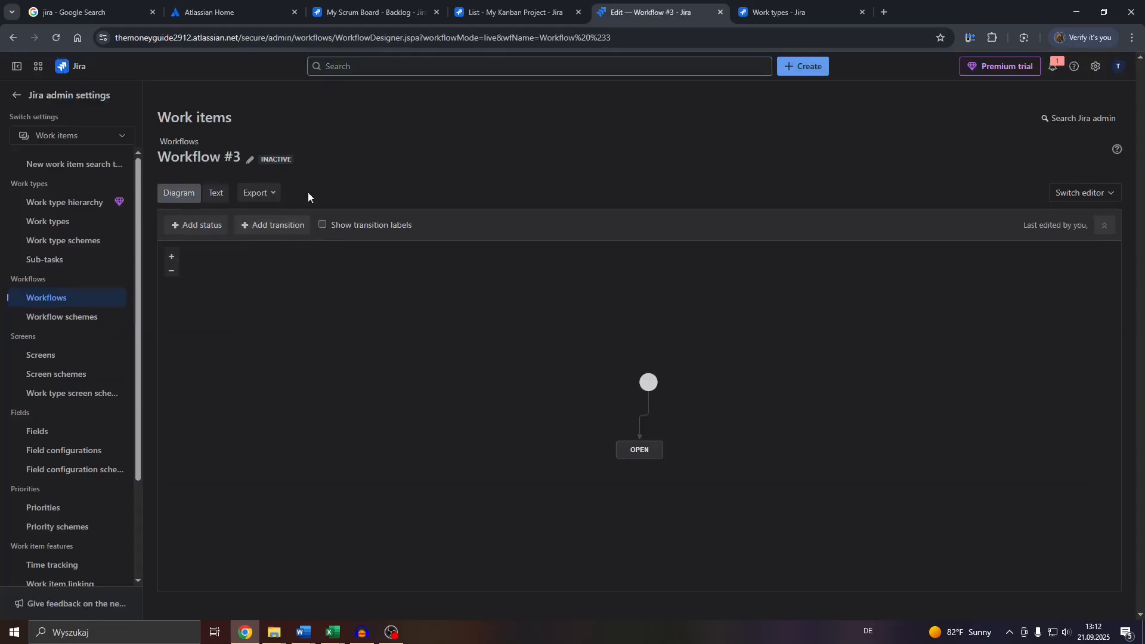
Step: View the editable name and description of Workflow #3 and leave them without updating
click(250, 158)
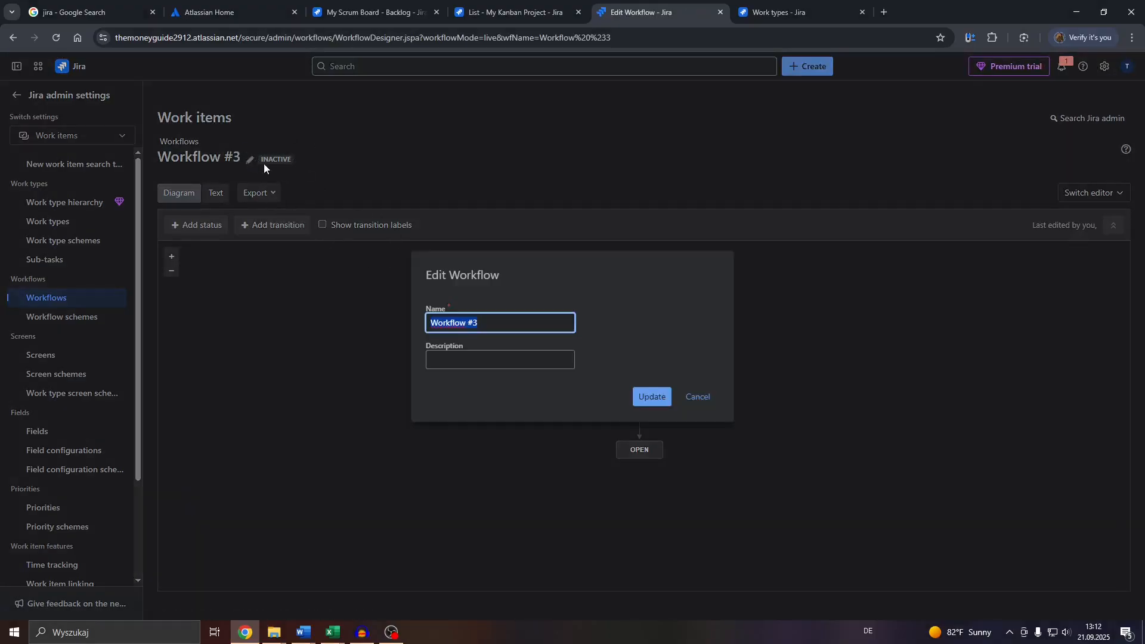
click(703, 397)
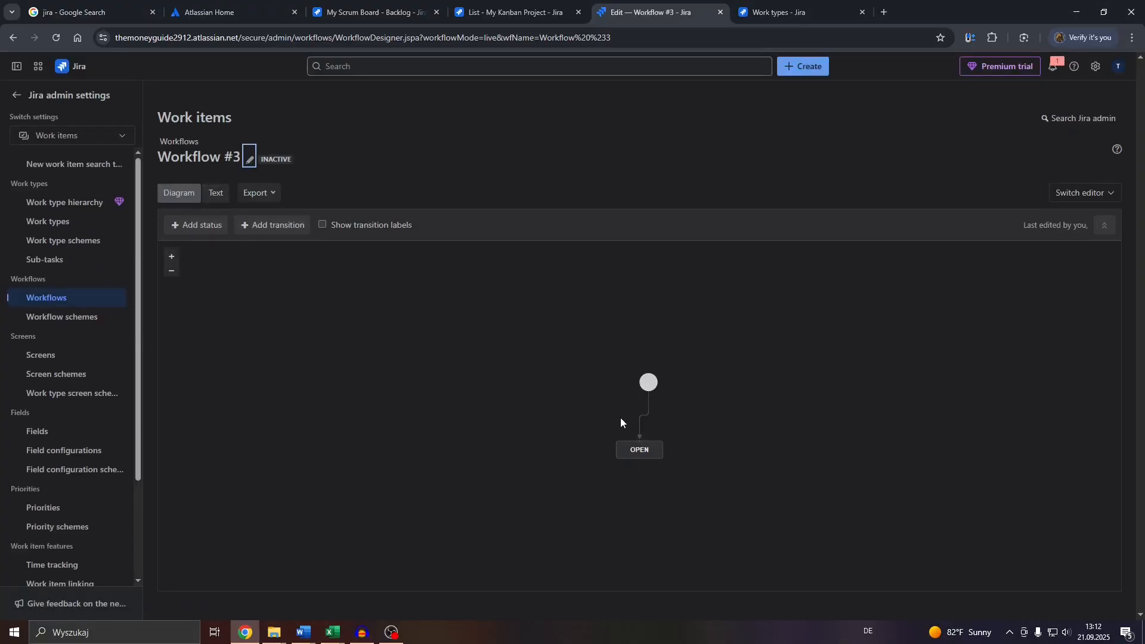
Step: Examine the Open status's editable name, description and category options in Workflow #3 without saving
click(643, 448)
click(643, 451)
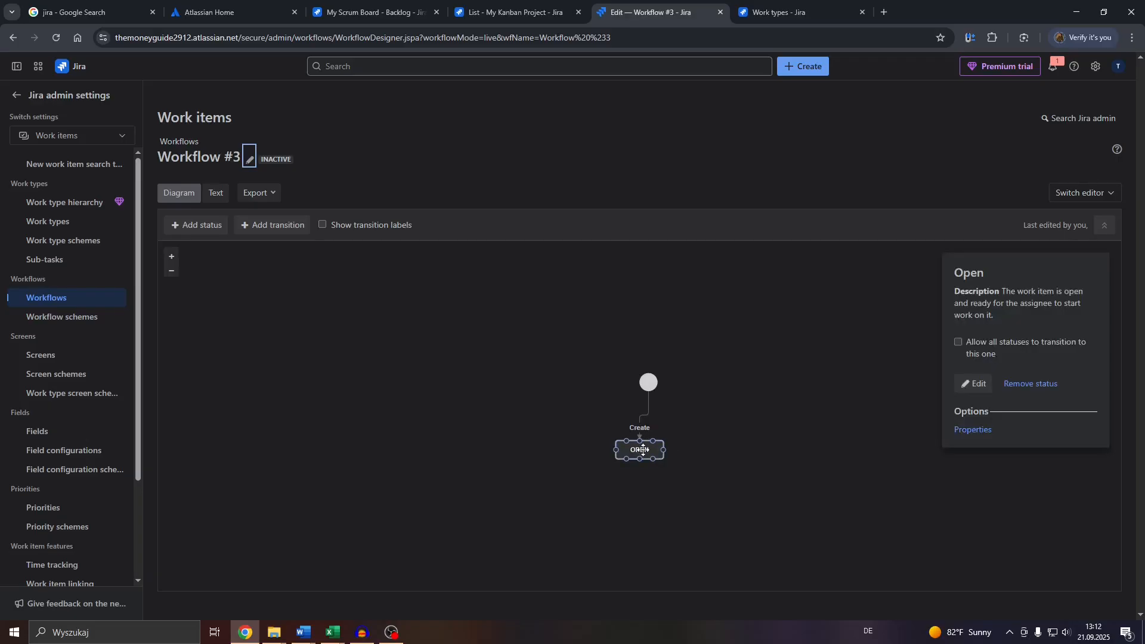
click(968, 383)
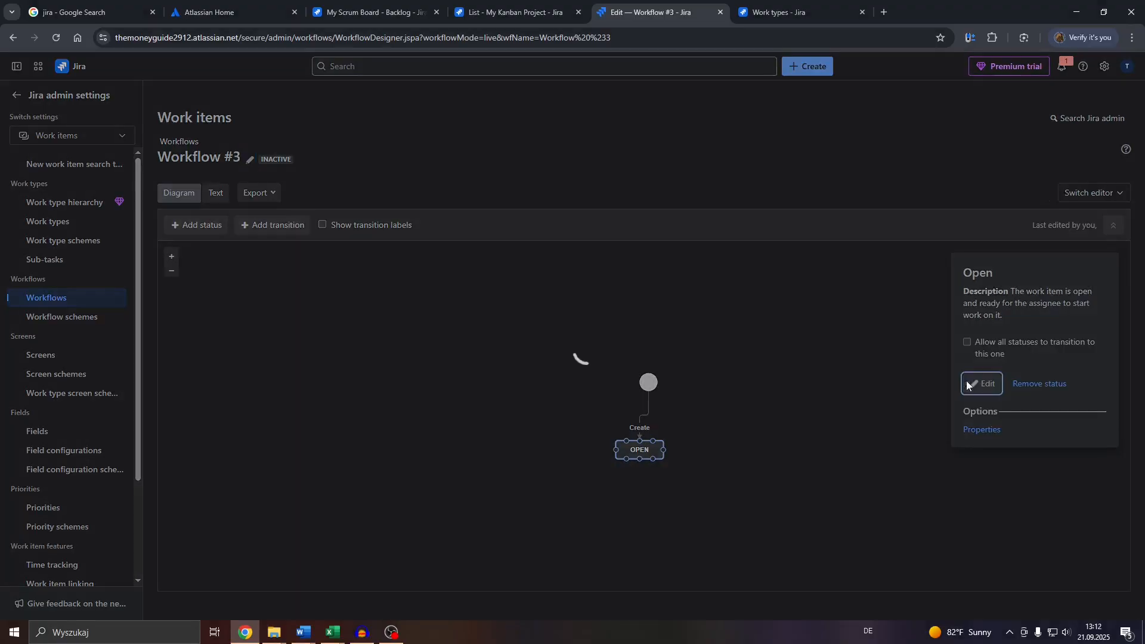
click(480, 295)
click(455, 340)
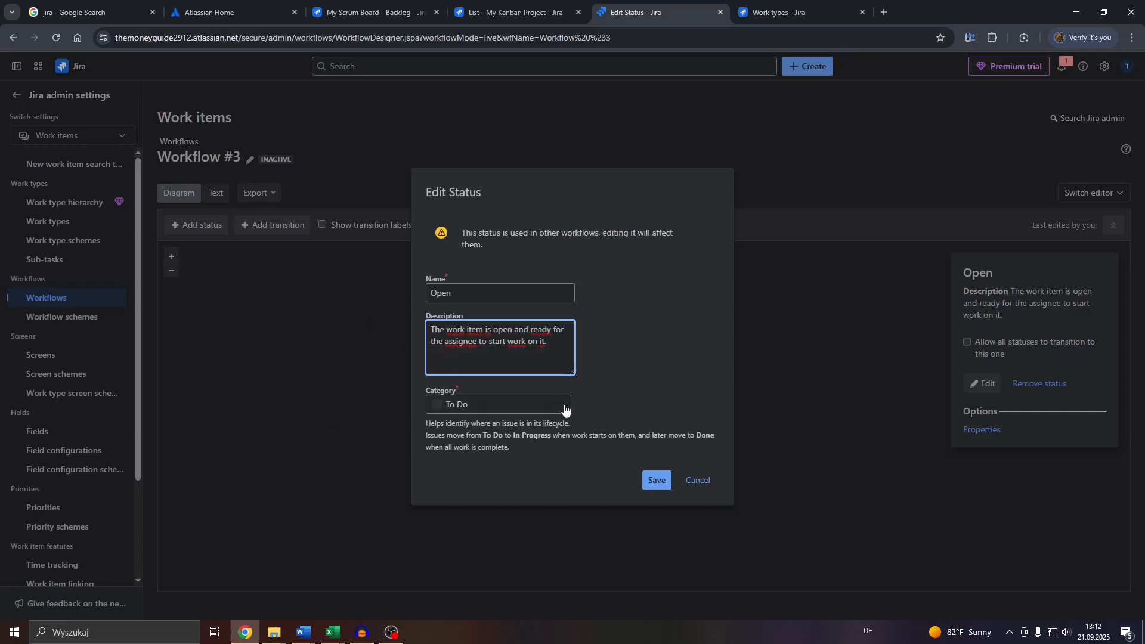
click(547, 404)
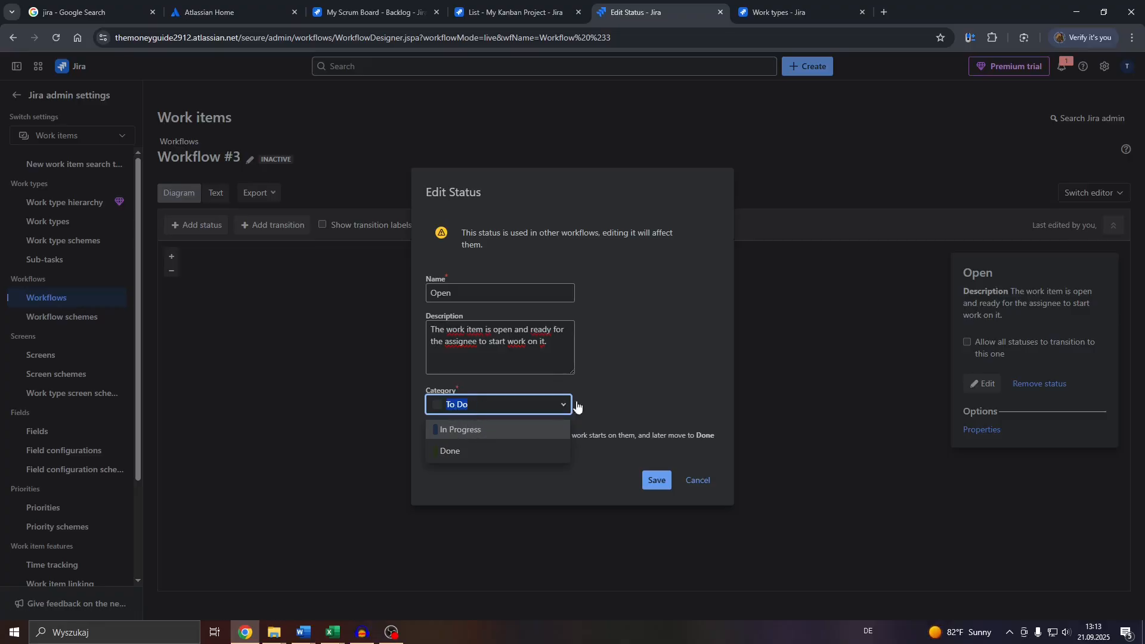
click(616, 326)
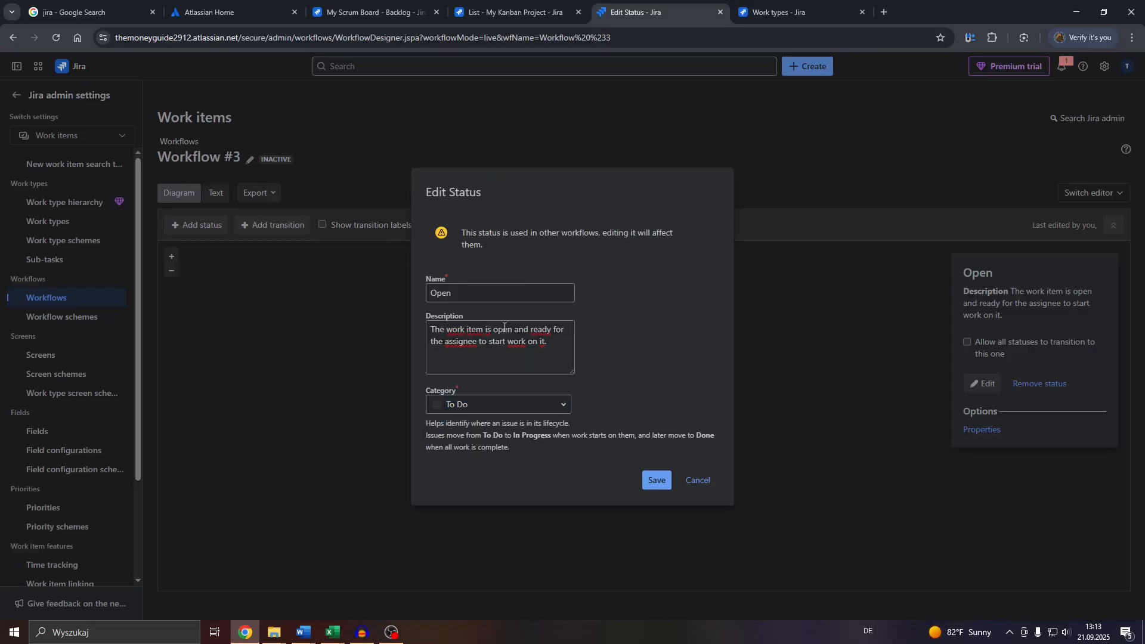
click(499, 401)
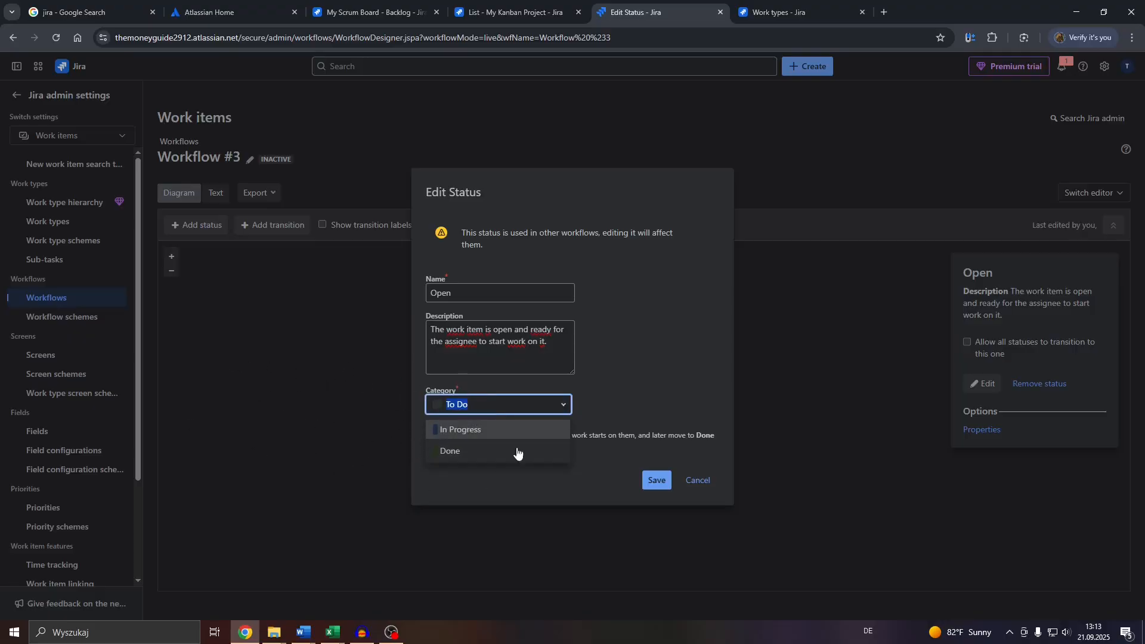
click(692, 479)
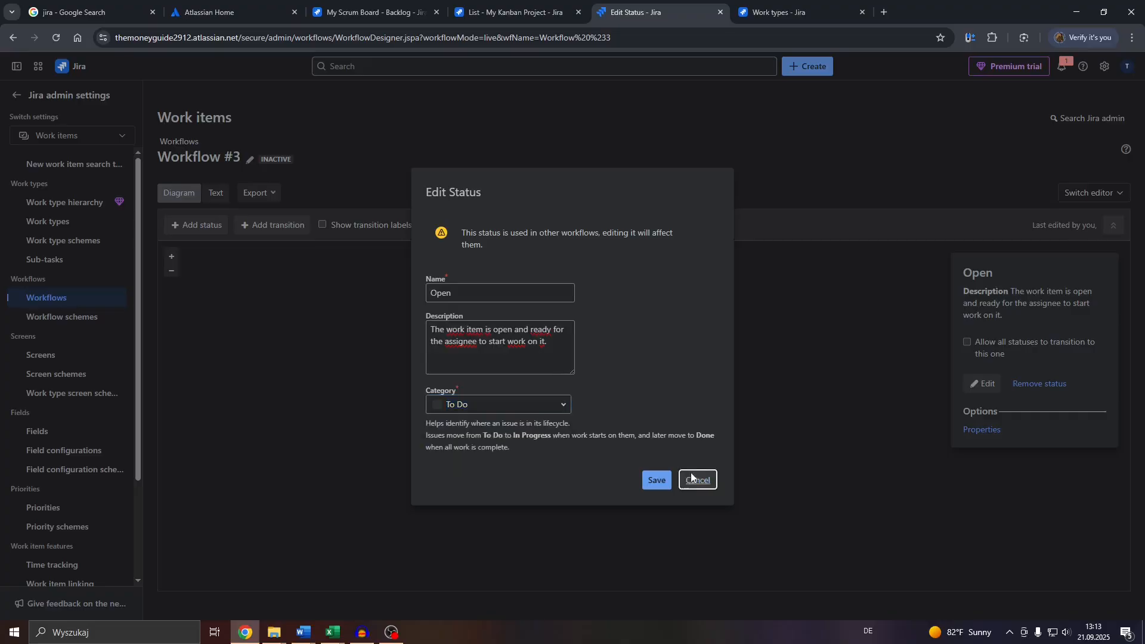
click(692, 479)
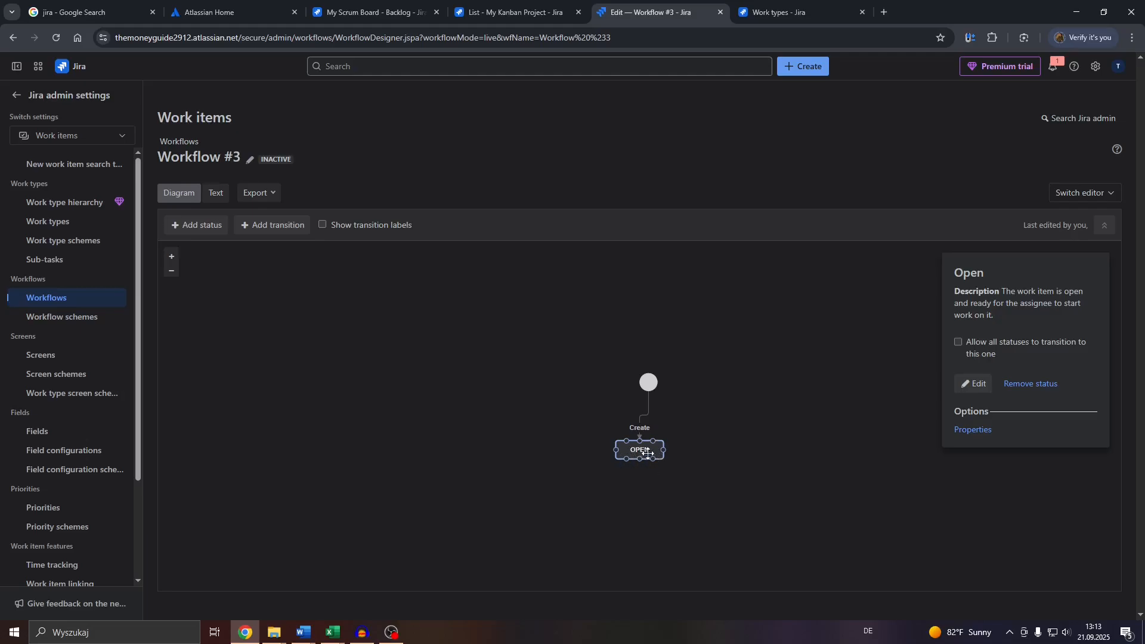
Step: Review the Open status's name and category options, and save the status with the To Do category
click(976, 385)
click(488, 404)
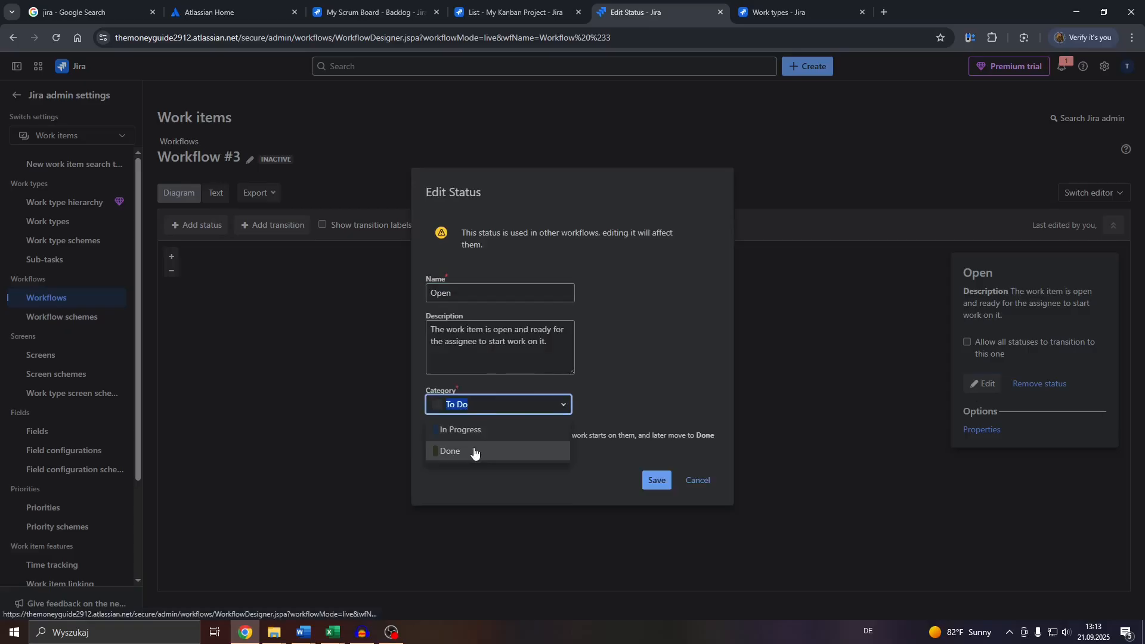
click(590, 397)
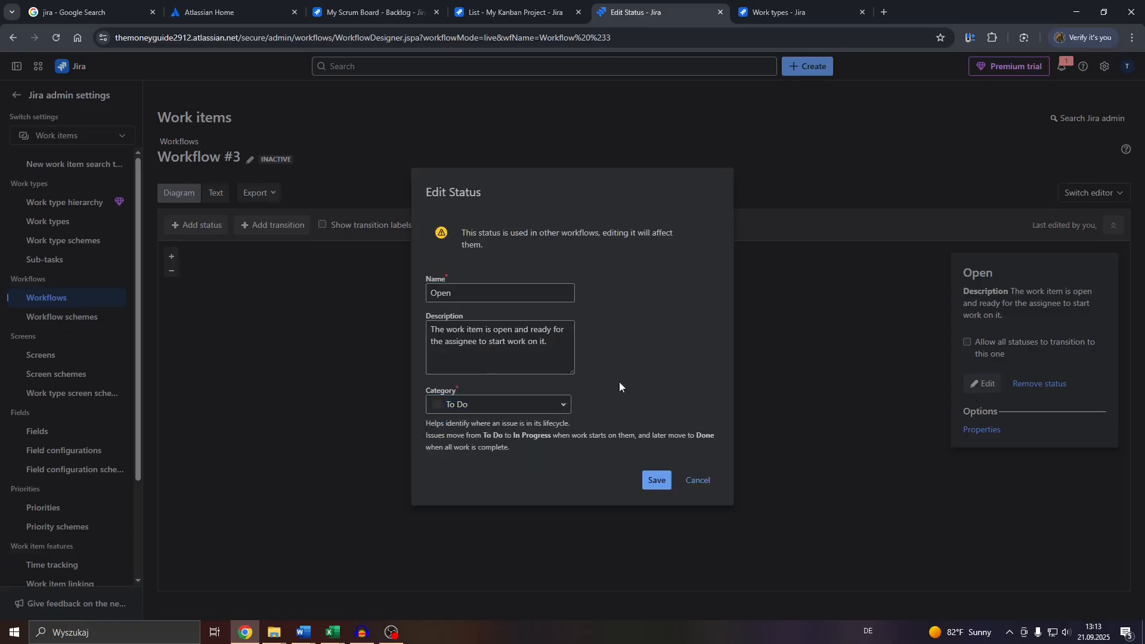
drag(497, 294, 431, 297)
click(447, 404)
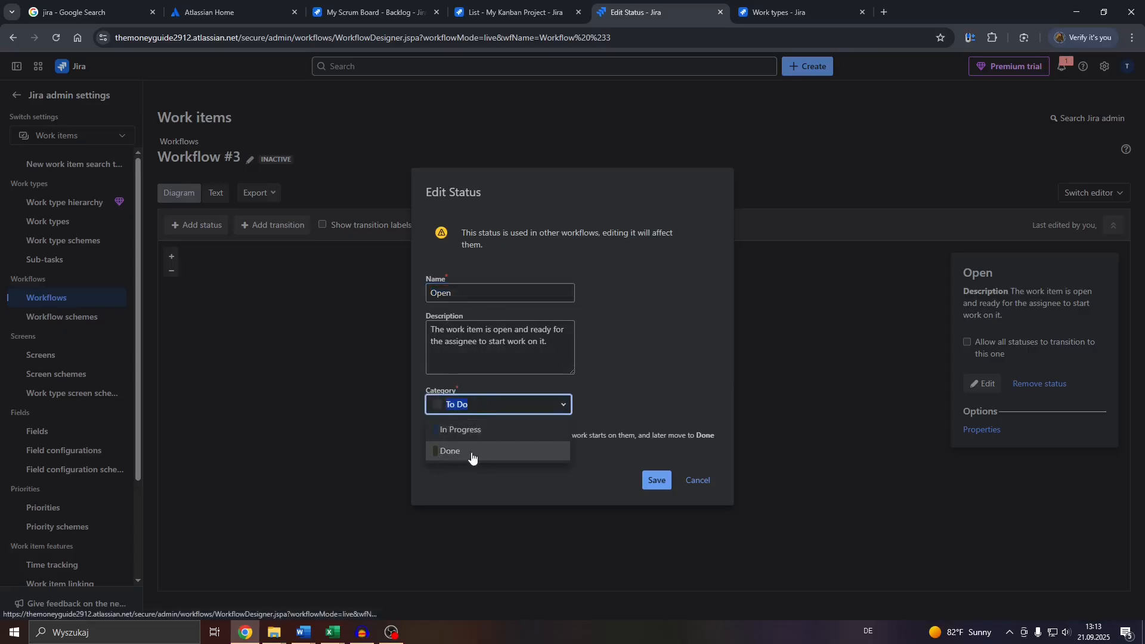
click(610, 374)
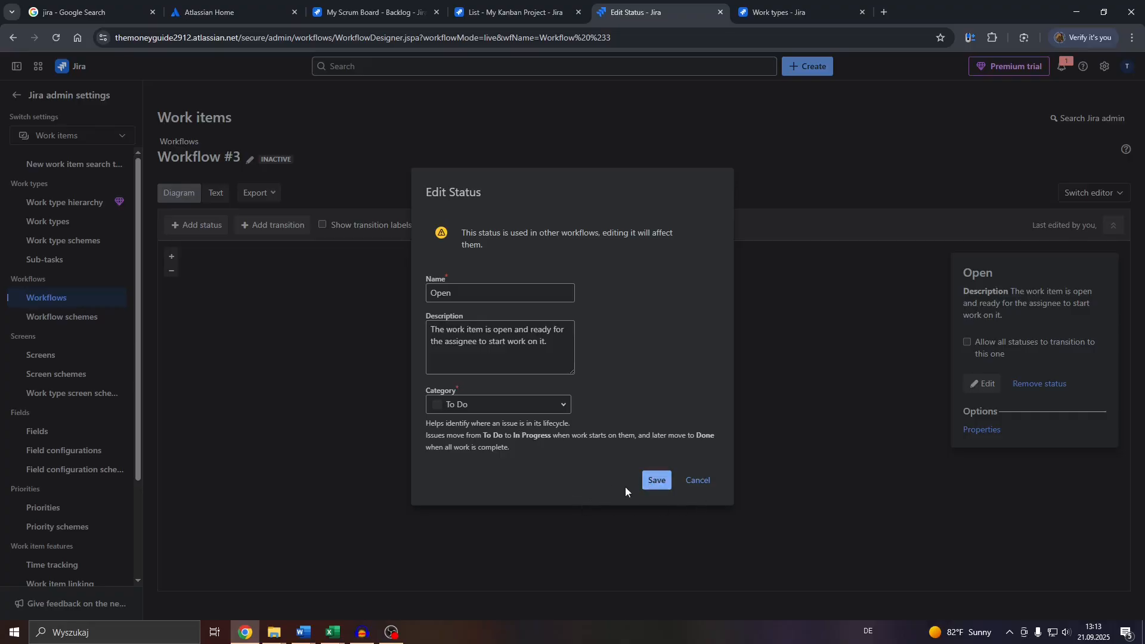
click(654, 482)
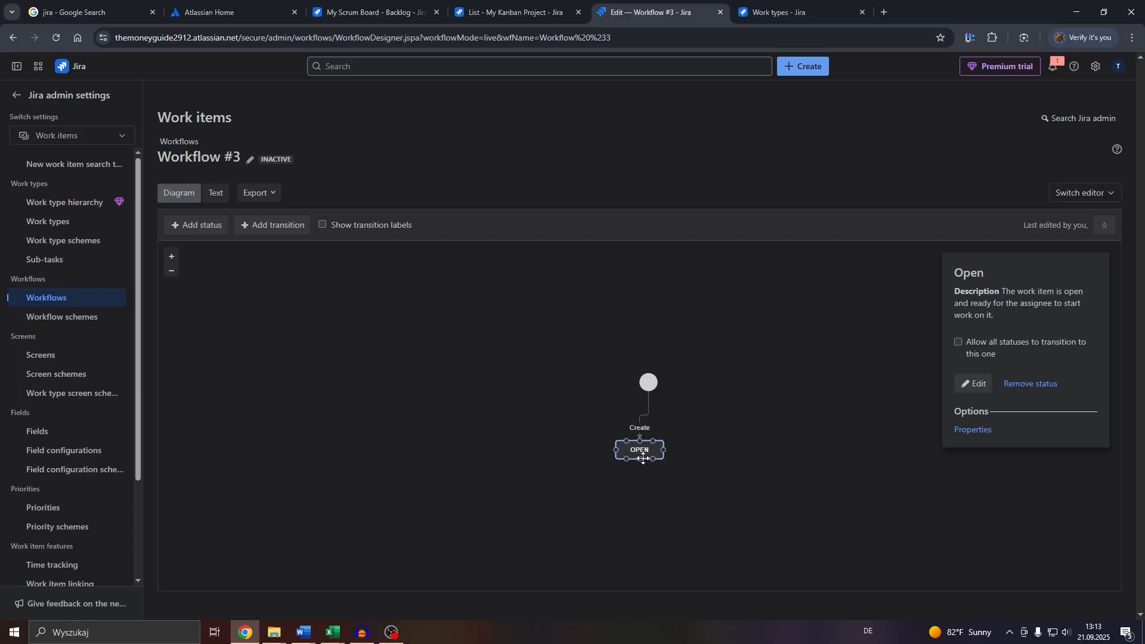
Step: Add the existing Build Broken status to Workflow #3 without allowing all statuses to transition to it
click(196, 225)
click(233, 260)
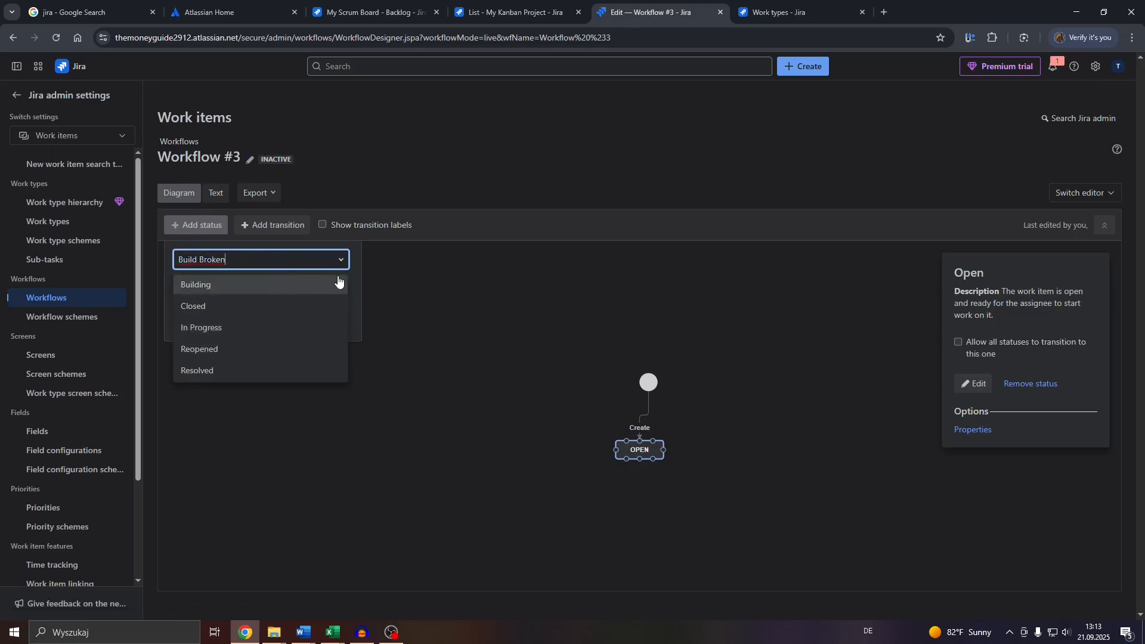
click(356, 289)
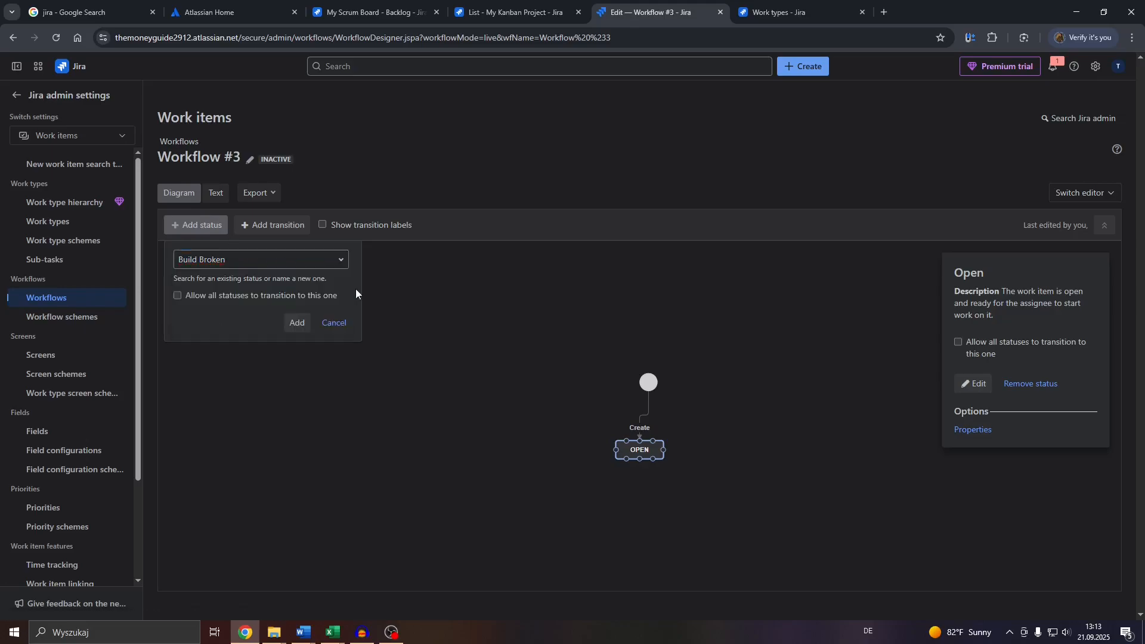
click(245, 264)
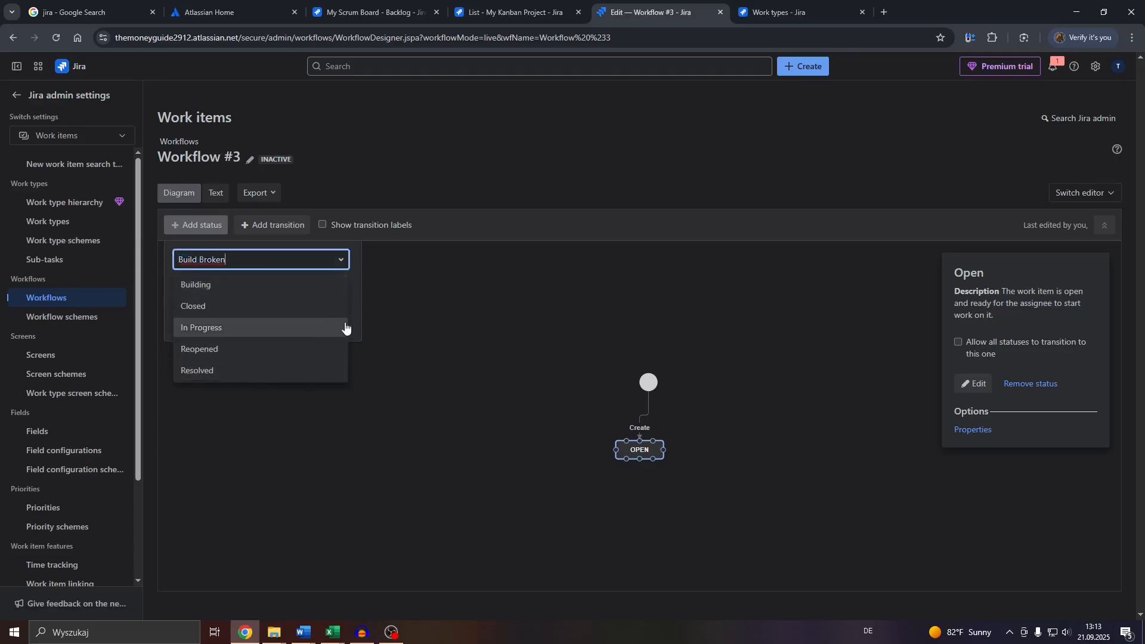
click(356, 313)
click(292, 320)
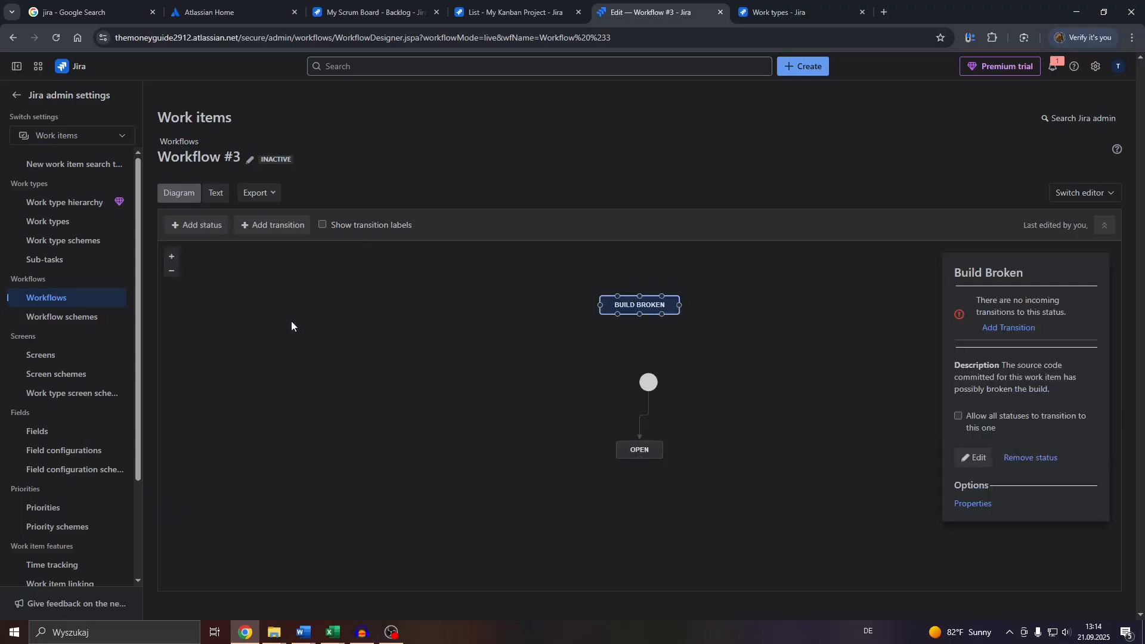
Step: Rename the Build Broken status as Under Review and place it to the left of the Open status in the diagram
click(976, 458)
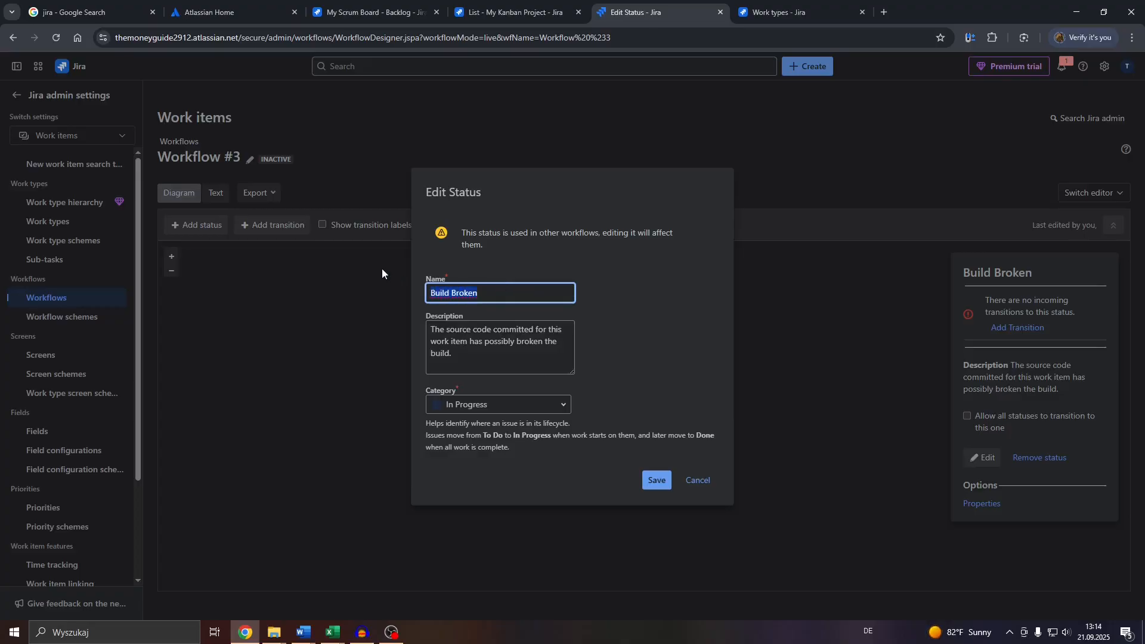
text(Under Review)
click(501, 354)
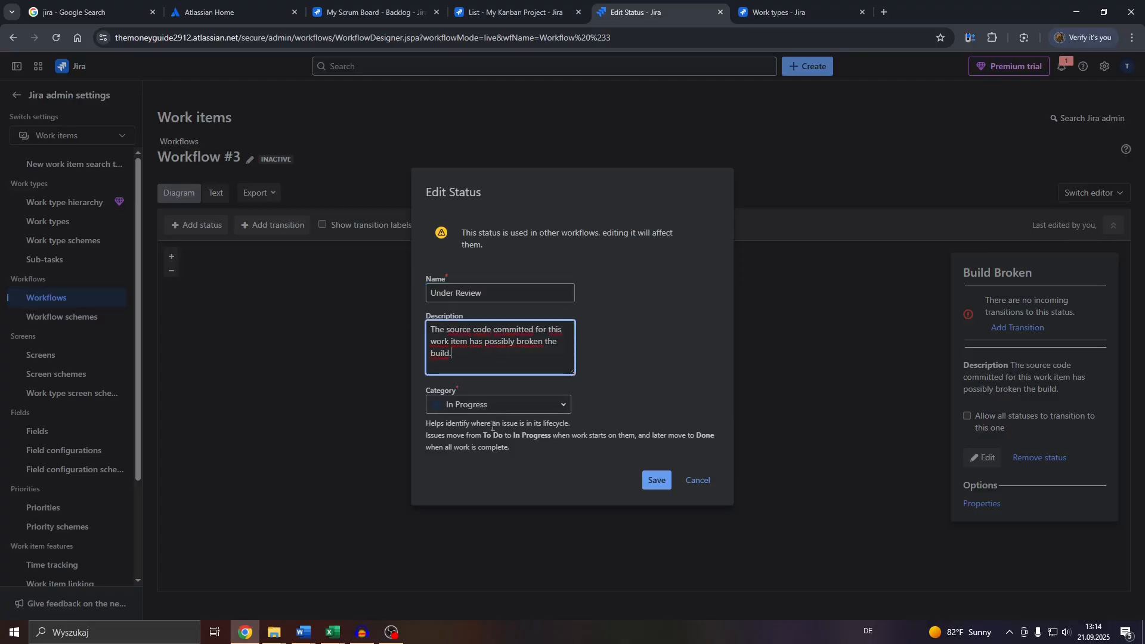
click(657, 481)
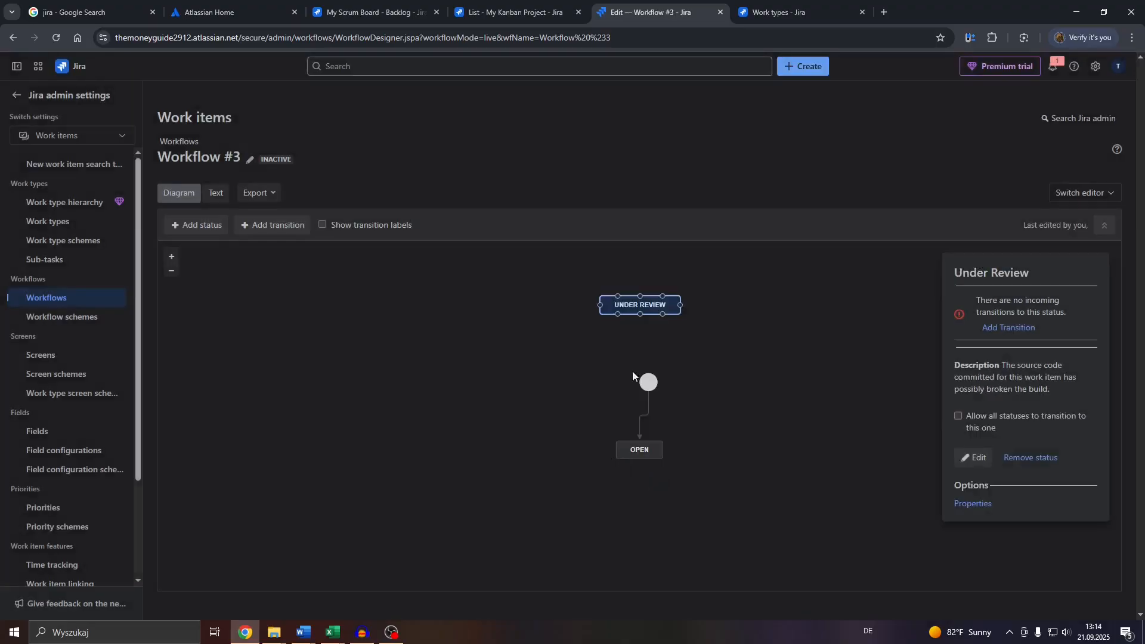
drag(623, 305, 537, 440)
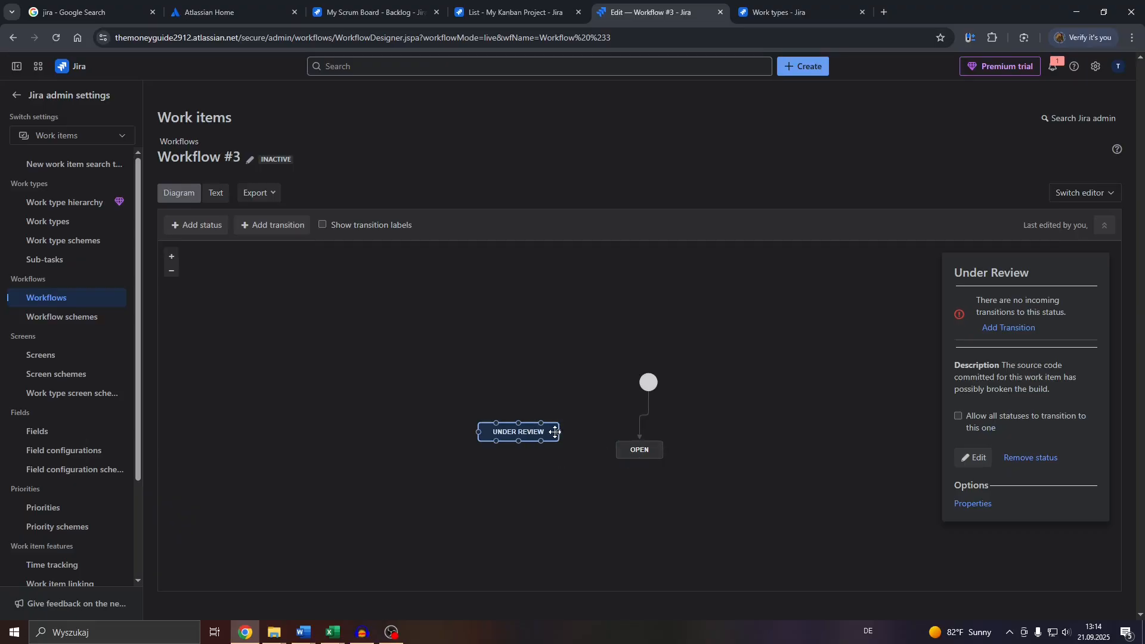
Step: Draw a new transition from Under Review to Open and name it Prepare mindmap
drag(558, 432, 617, 452)
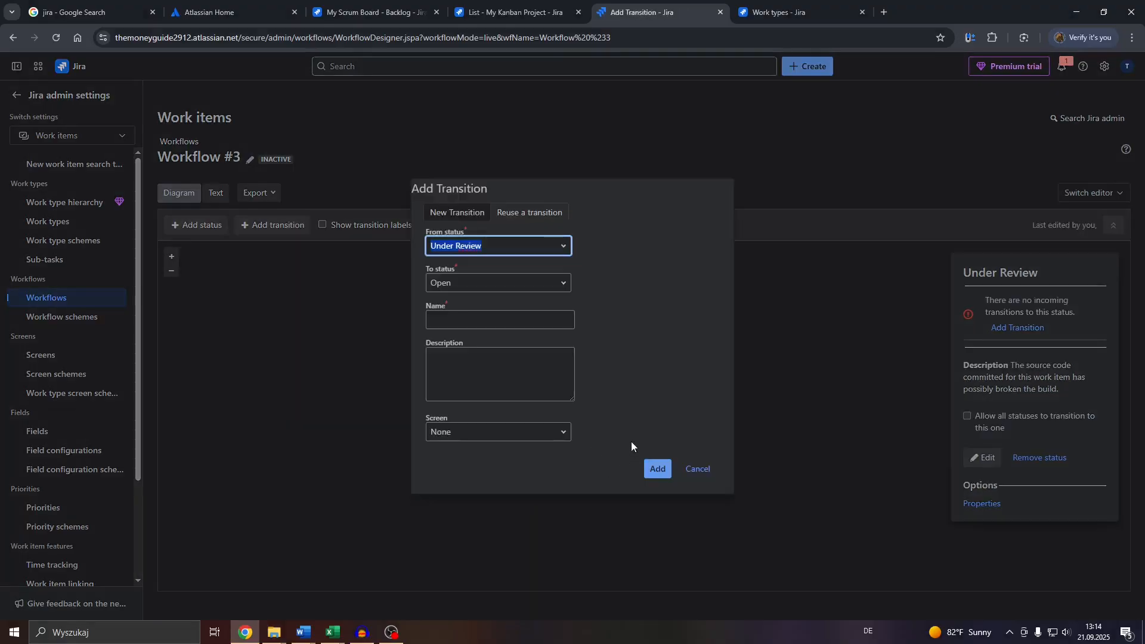
click(484, 231)
click(562, 246)
click(577, 253)
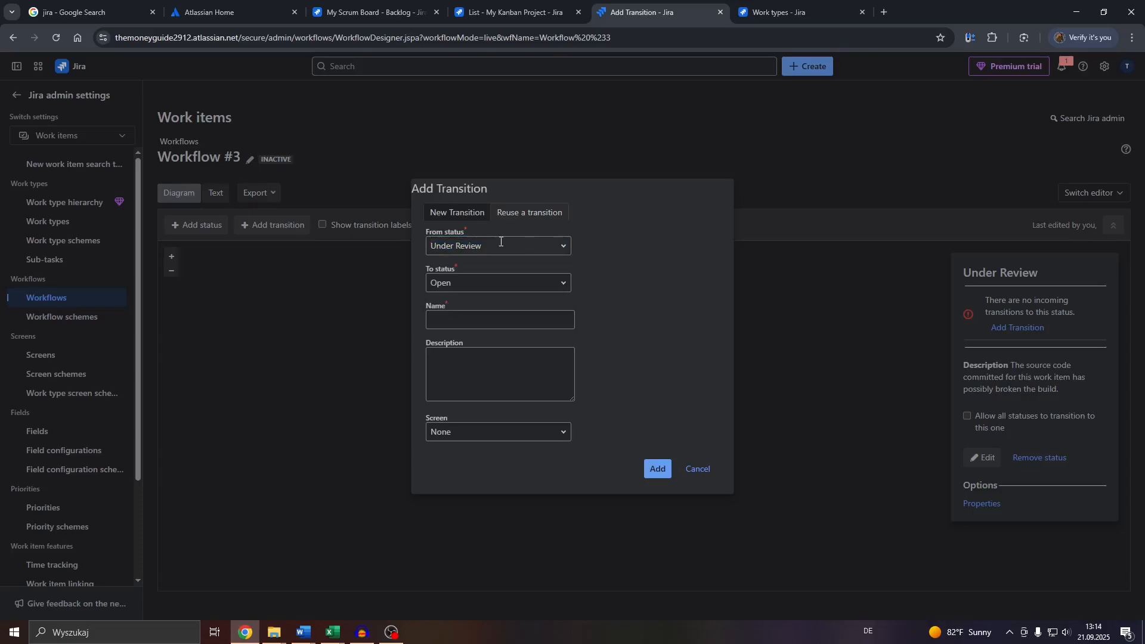
click(517, 317)
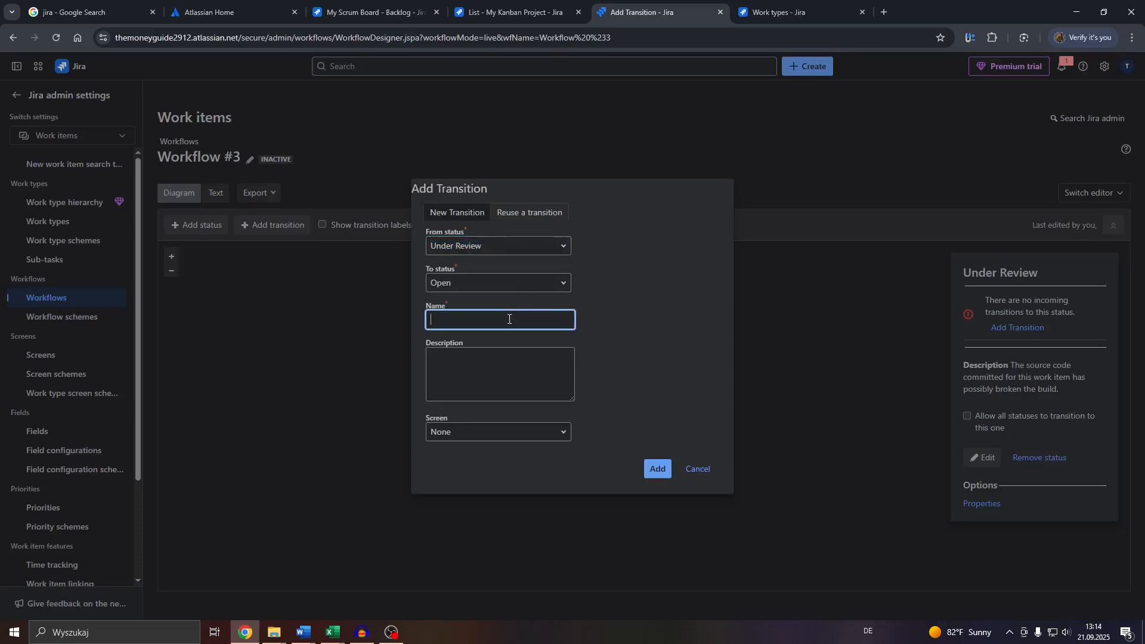
text(Prepare mindmap)
Step: Reverse the new transition to go from Open to Under Review and add it to the workflow
click(497, 244)
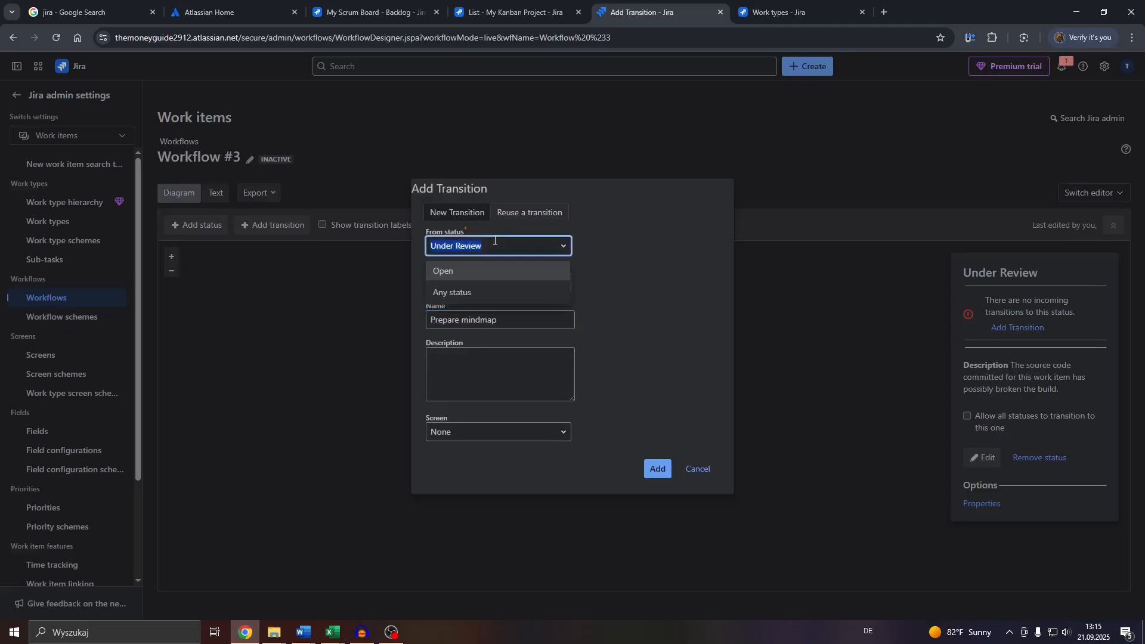
click(483, 272)
click(484, 284)
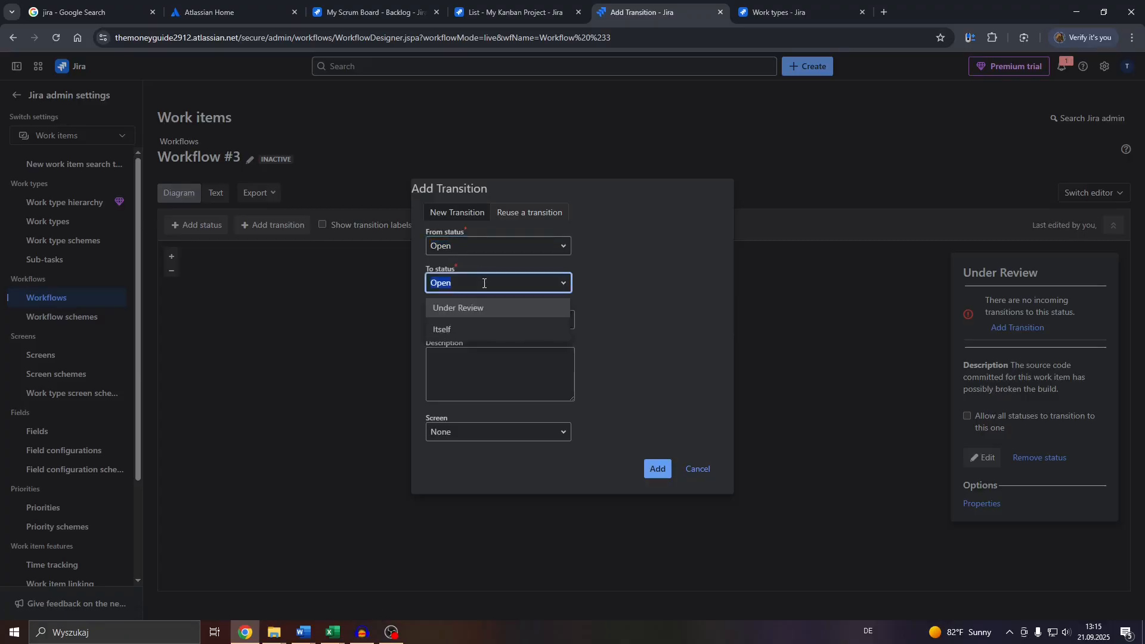
click(475, 307)
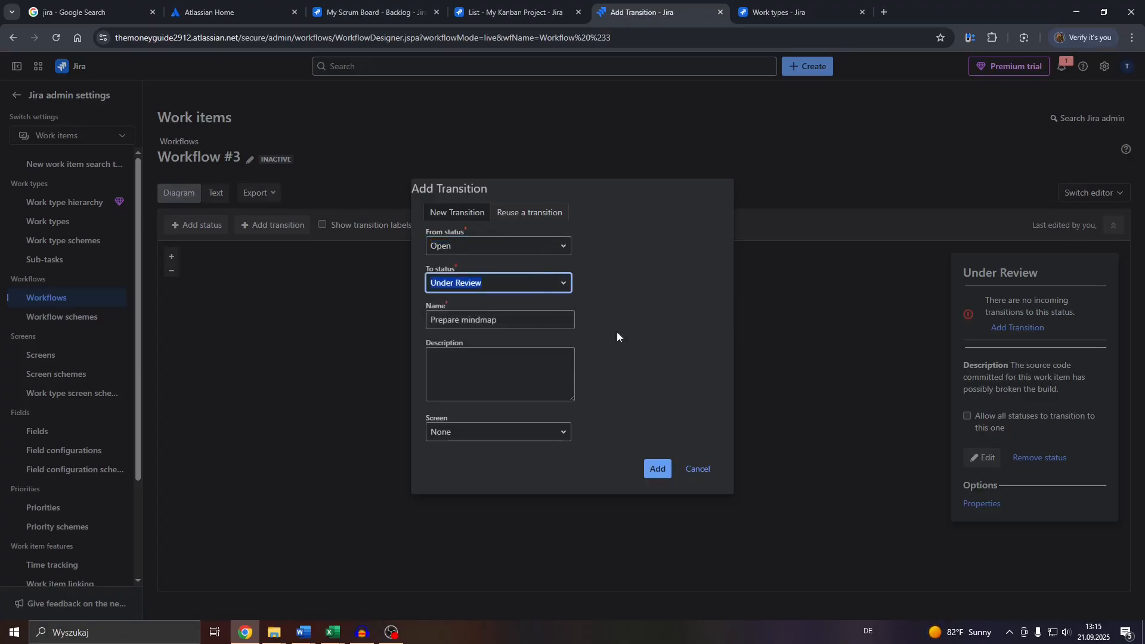
click(656, 468)
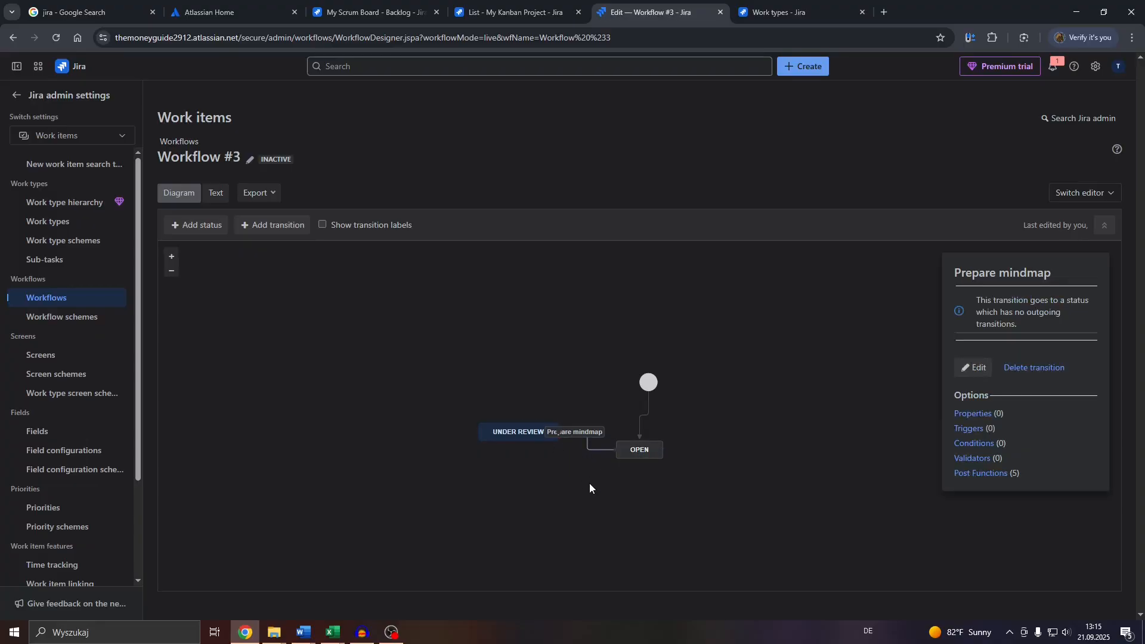
Step: Examine the Prepare mindmap transition between the Open and Under Review statuses up close in the diagram
scroll(590, 485, up, 4)
scroll(639, 541, down, 3)
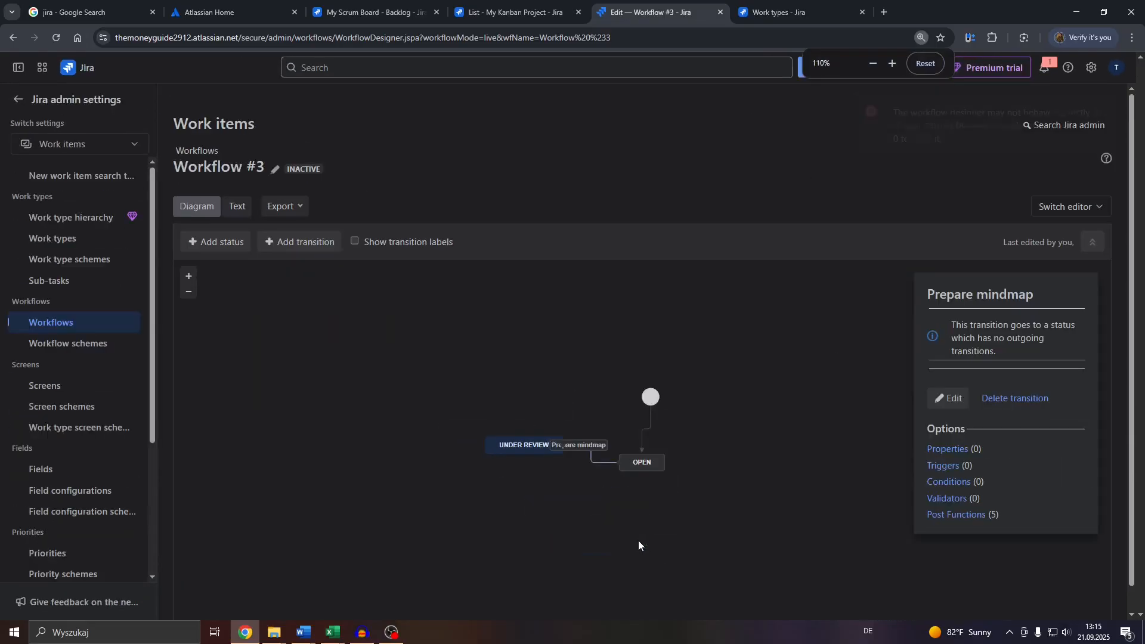
scroll(589, 495, up, 4)
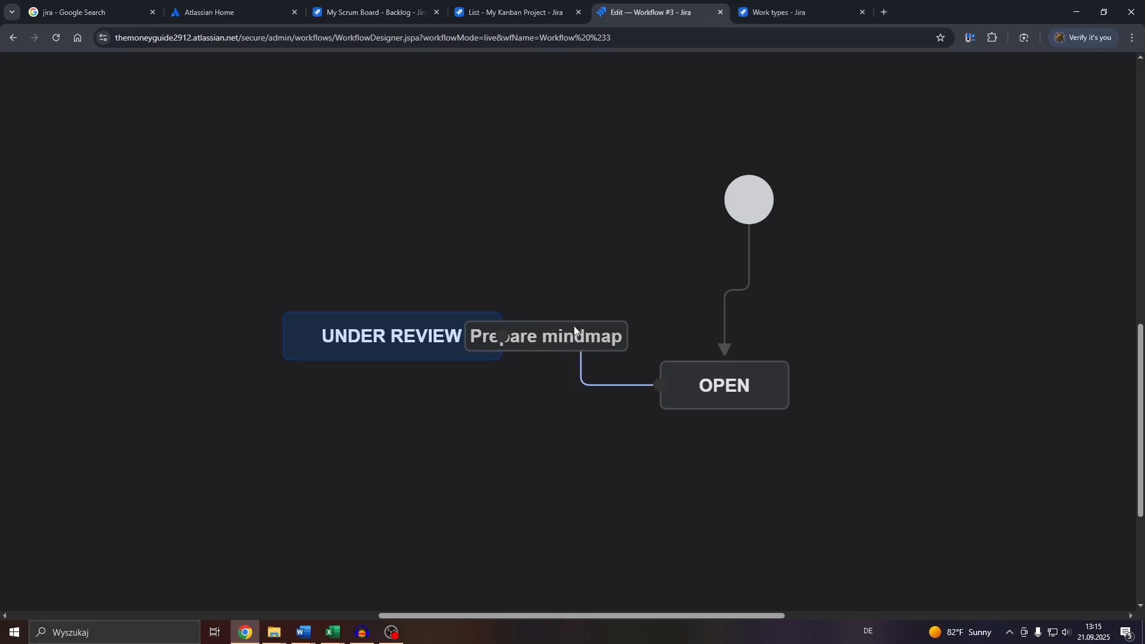
key(ctrl+minus)
key(ctrl+minus)
click(544, 337)
key(ctrl+plus)
key(ctrl+plus)
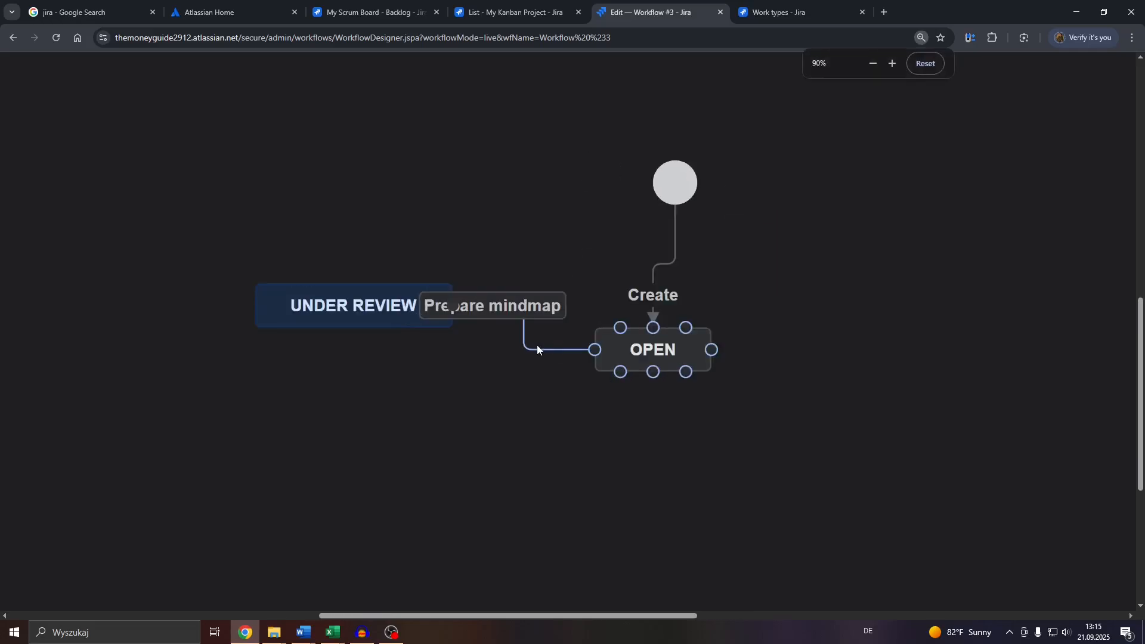
scroll(537, 345, down, 5)
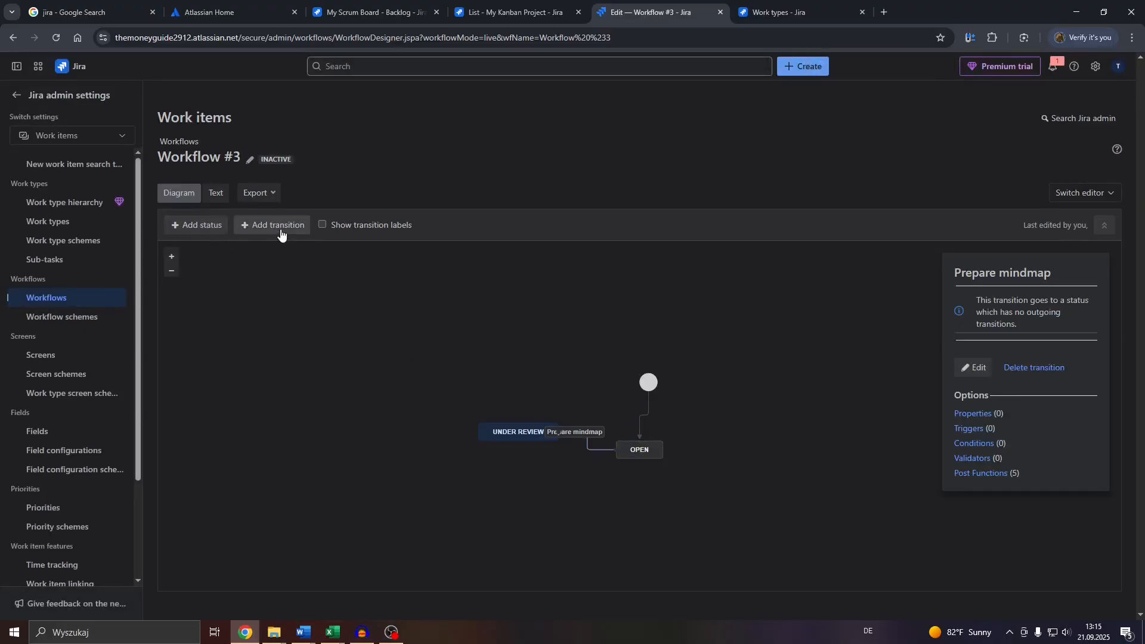
Step: Leave the Workflow #3 diagram and list the inactive workflows on the Workflows page
click(587, 341)
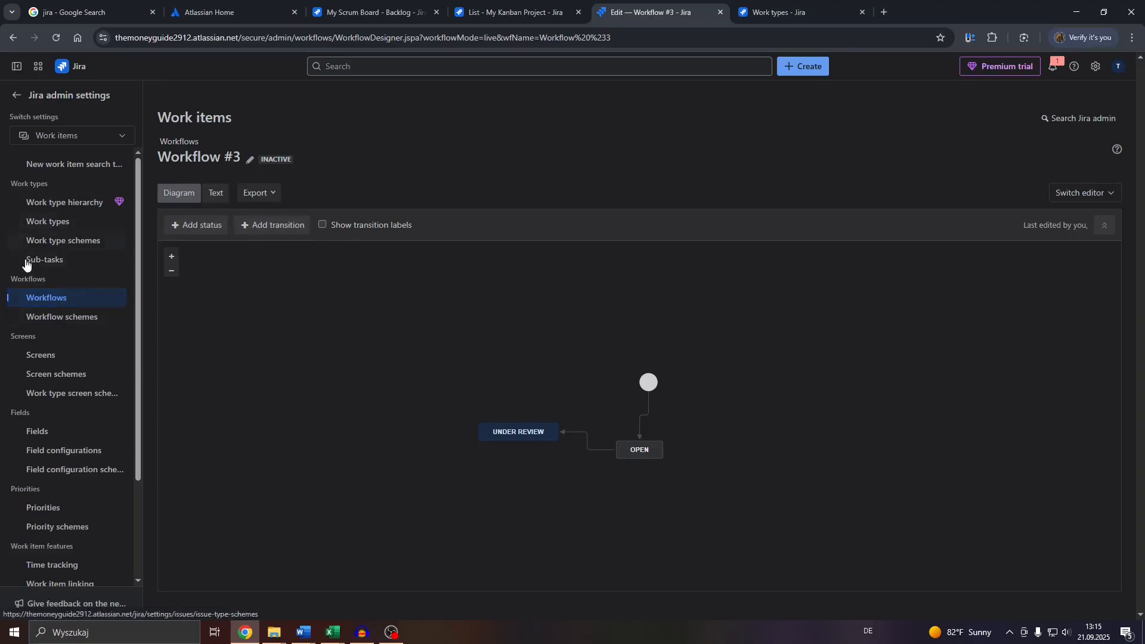
click(69, 301)
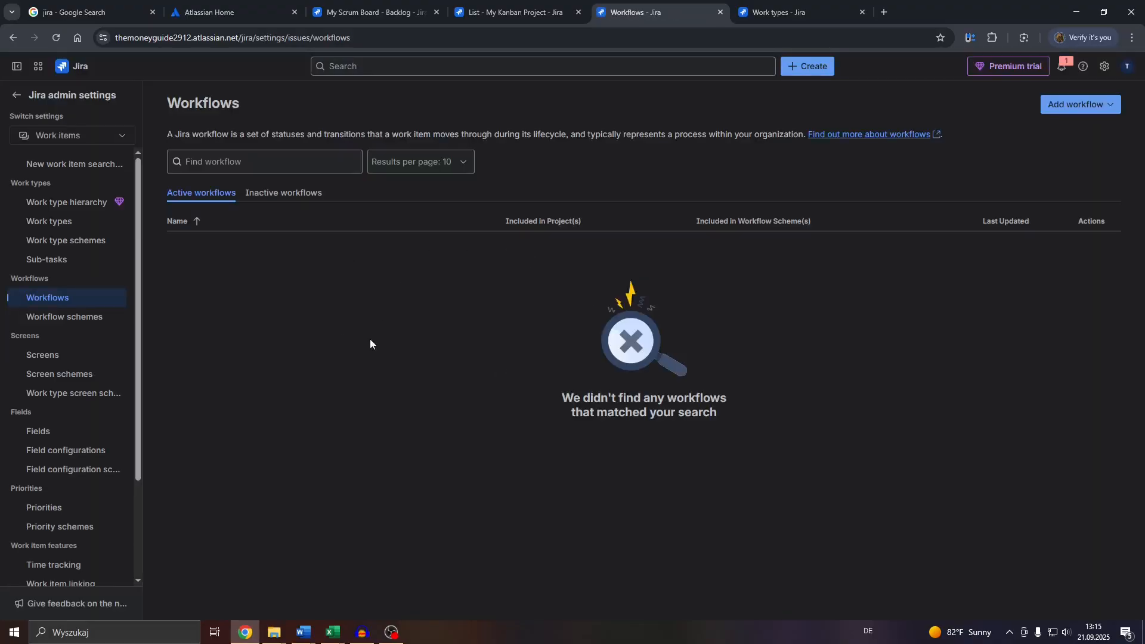
click(285, 195)
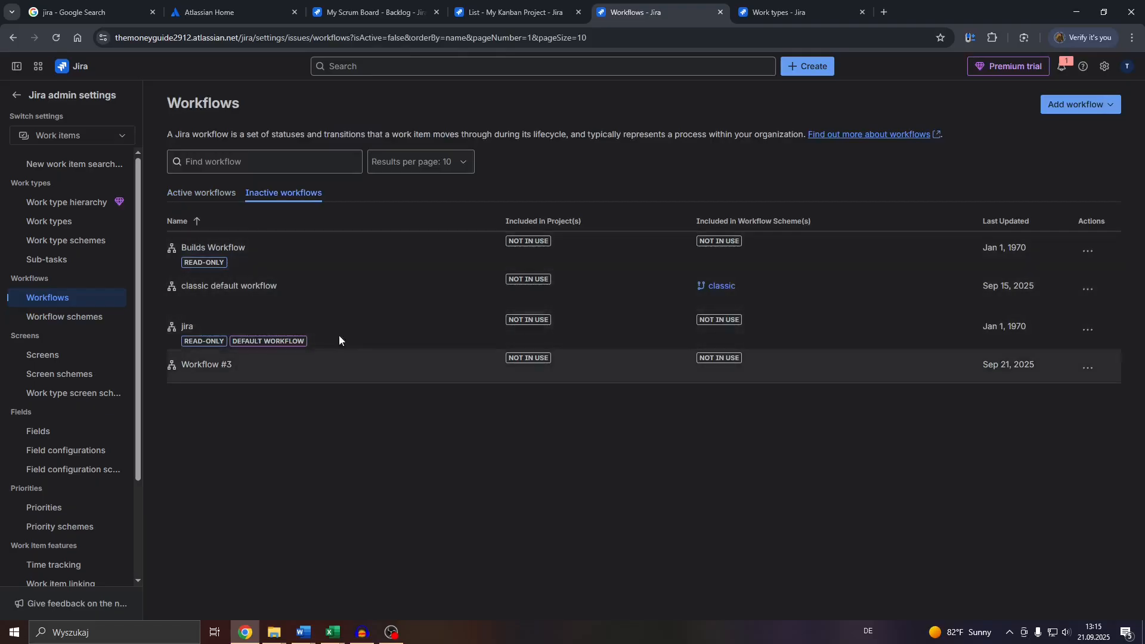